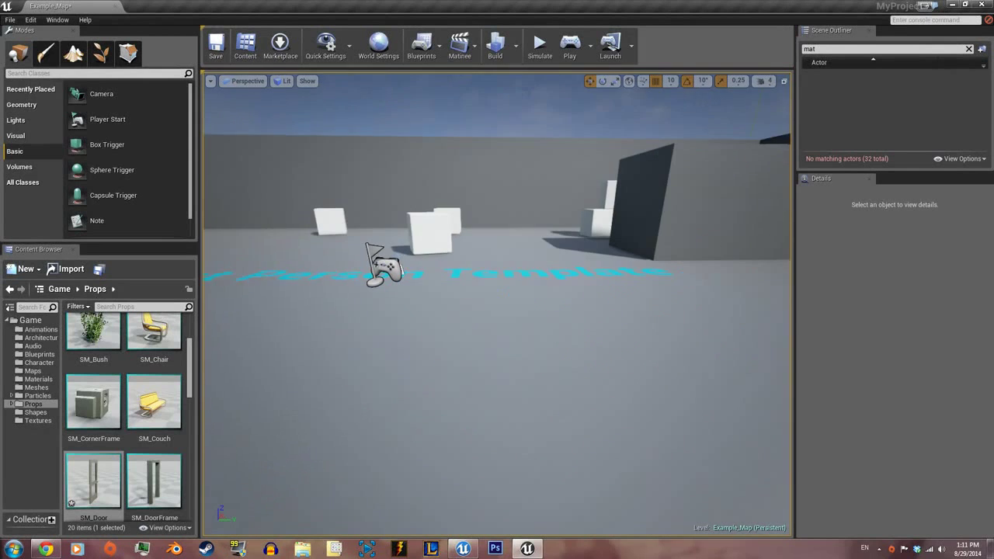
Step: Move the Player Start along the Y axis to about -362
{"action": "left_click", "coordinate": [388, 264]}
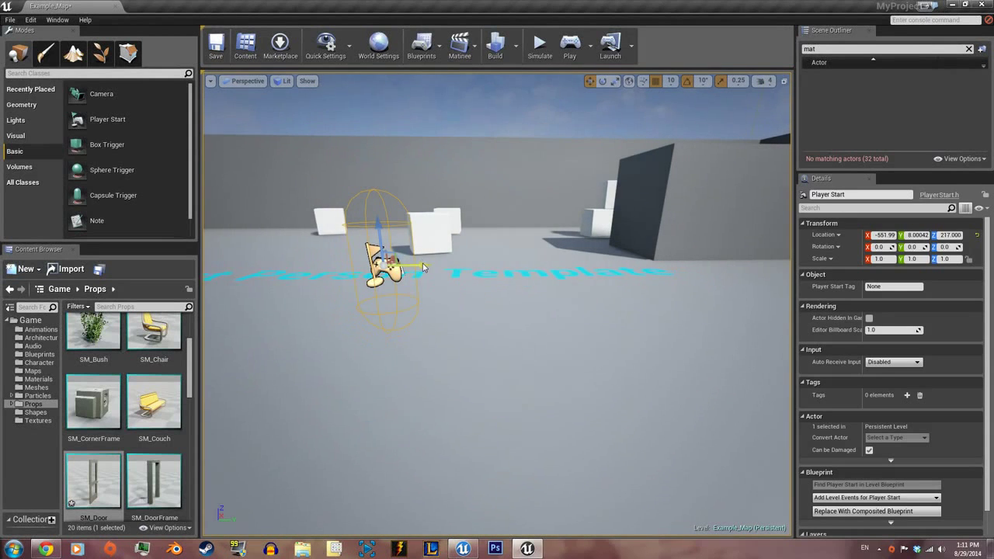
{"action": "left_click_drag", "start_coordinate": [424, 267], "coordinate": [226, 267], "text": "shift"}
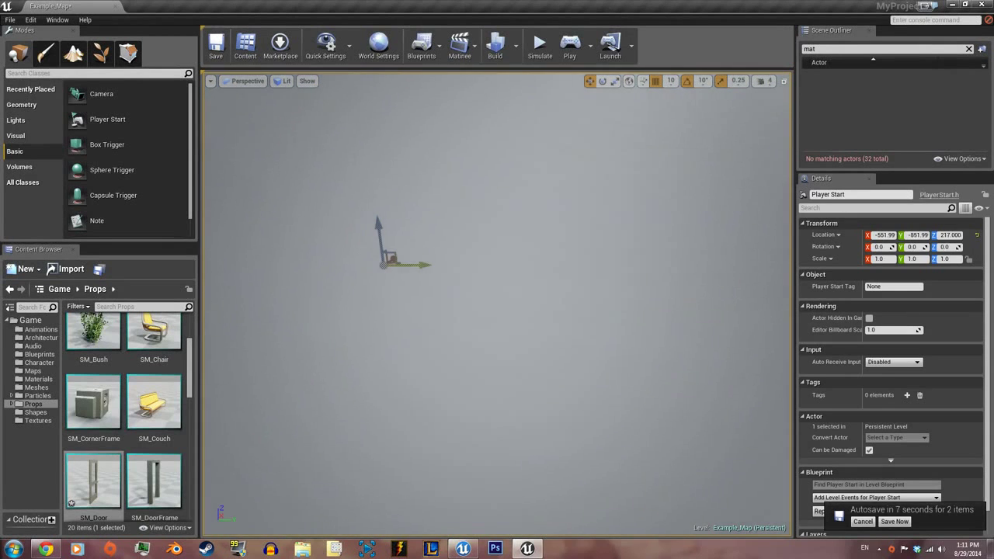
{"action": "left_click_drag", "start_coordinate": [433, 282], "coordinate": [476, 302], "text": "shift"}
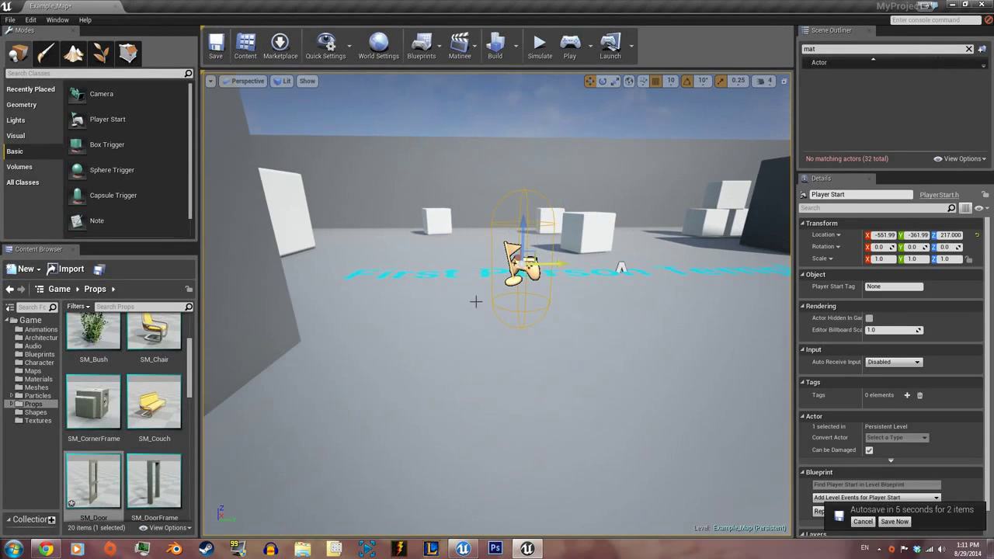
Step: Place the SM_Door static mesh from the Props folder on the open floor at about X -710, Y 60, Z 130
{"action": "right_click_drag", "start_coordinate": [476, 303], "coordinate": [469, 320]}
{"action": "key", "text": "d"}
{"action": "key", "text": "w"}
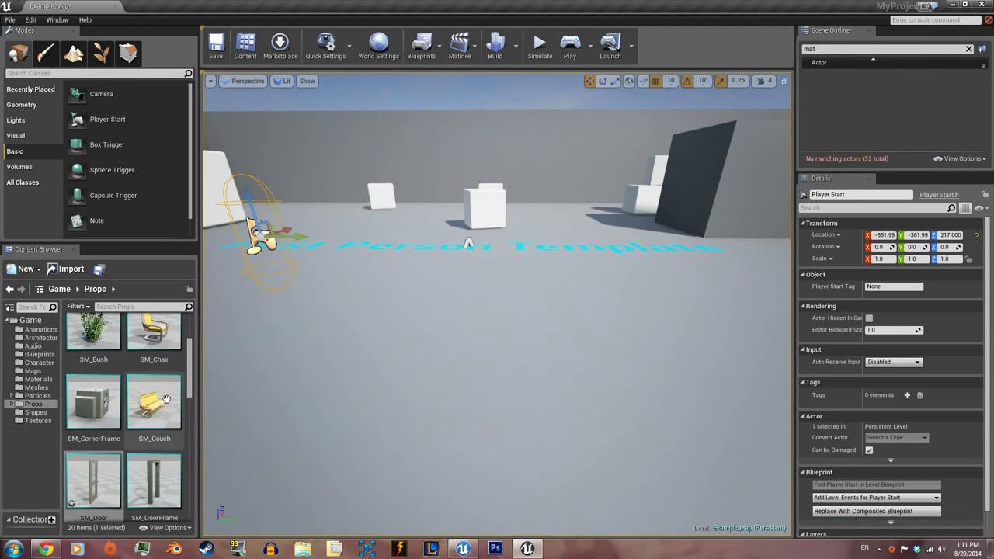
{"action": "left_click_drag", "start_coordinate": [188, 360], "coordinate": [187, 379]}
{"action": "mouse_move", "coordinate": [94, 411]}
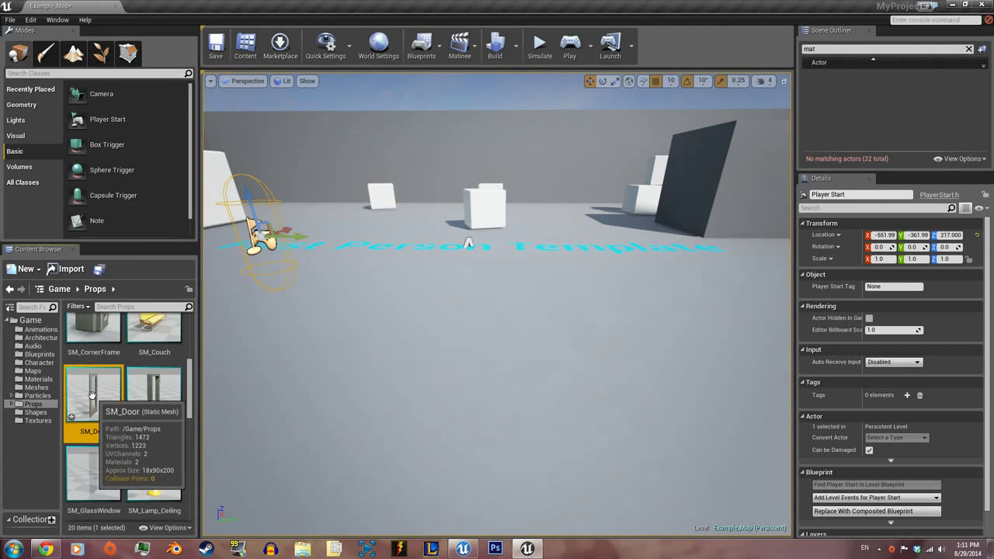
{"action": "left_click_drag", "start_coordinate": [93, 411], "coordinate": [517, 354]}
{"action": "scroll", "coordinate": [515, 394], "scroll_direction": "down", "scroll_amount": 5}
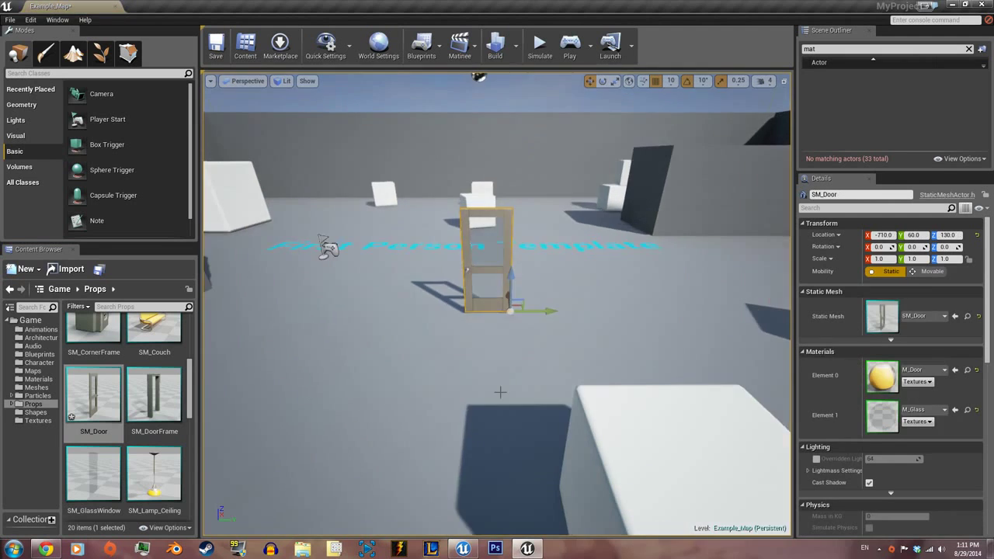
Step: Play the level from the floor in front of the door, walk into the door to test its collision, and end the session
{"action": "right_click", "coordinate": [483, 387]}
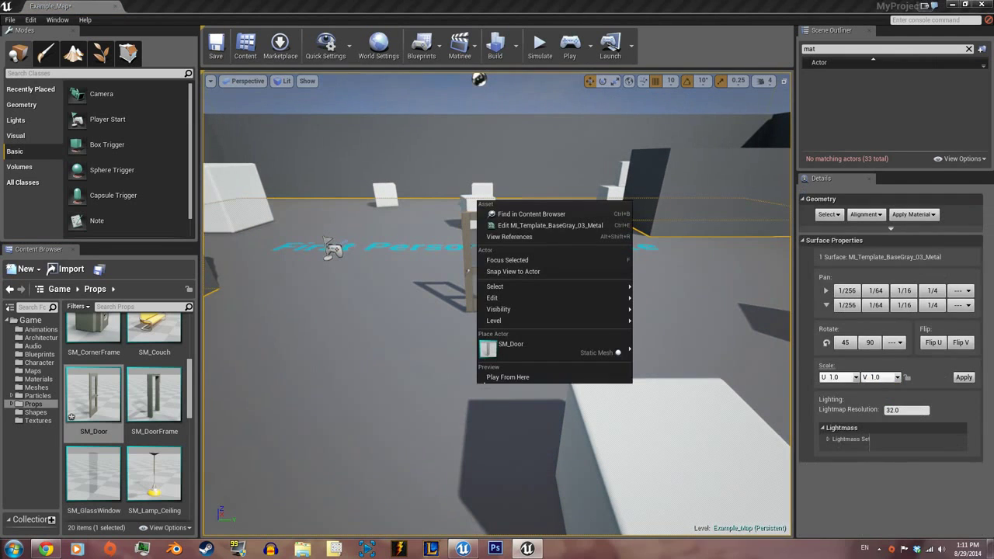
{"action": "left_click", "coordinate": [499, 378]}
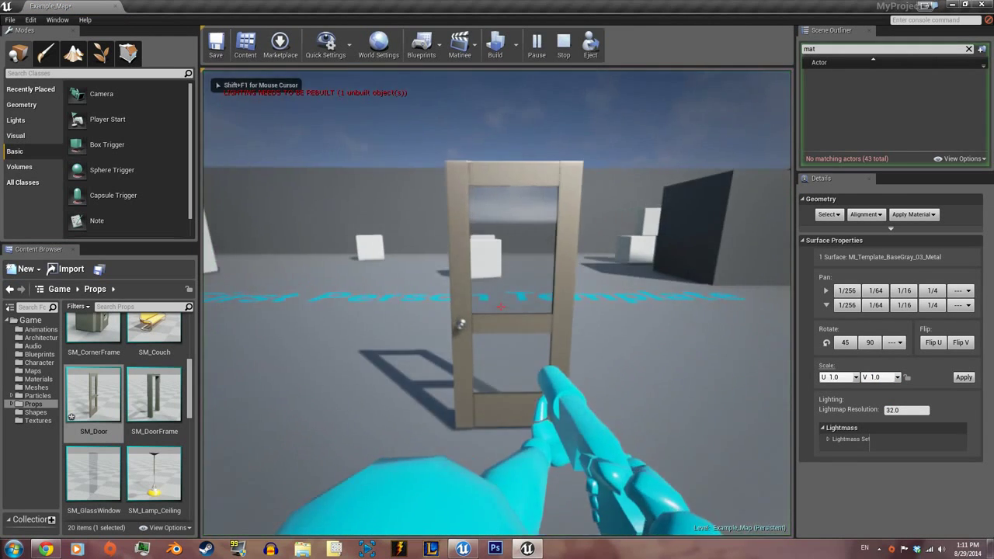
{"action": "key", "text": "w"}
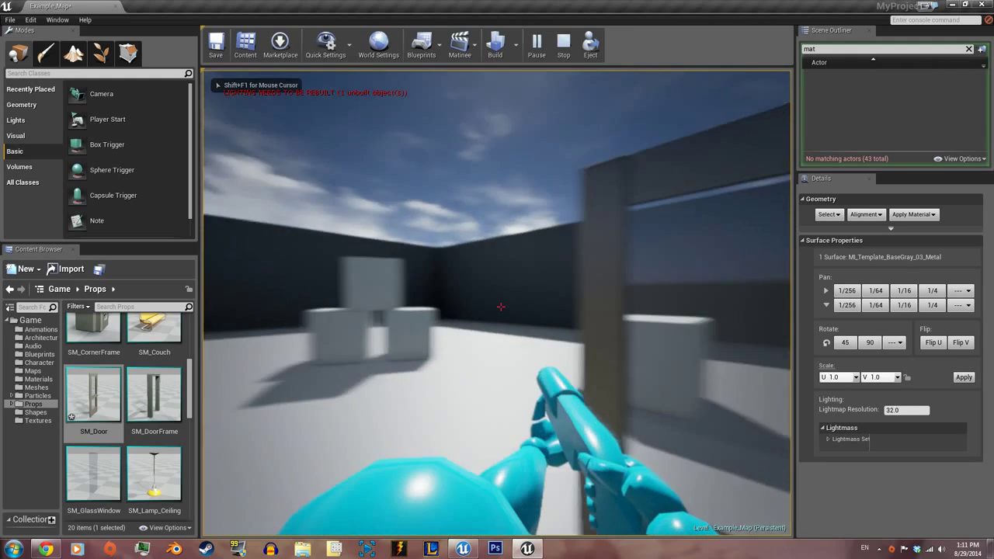
{"action": "key", "text": "w"}
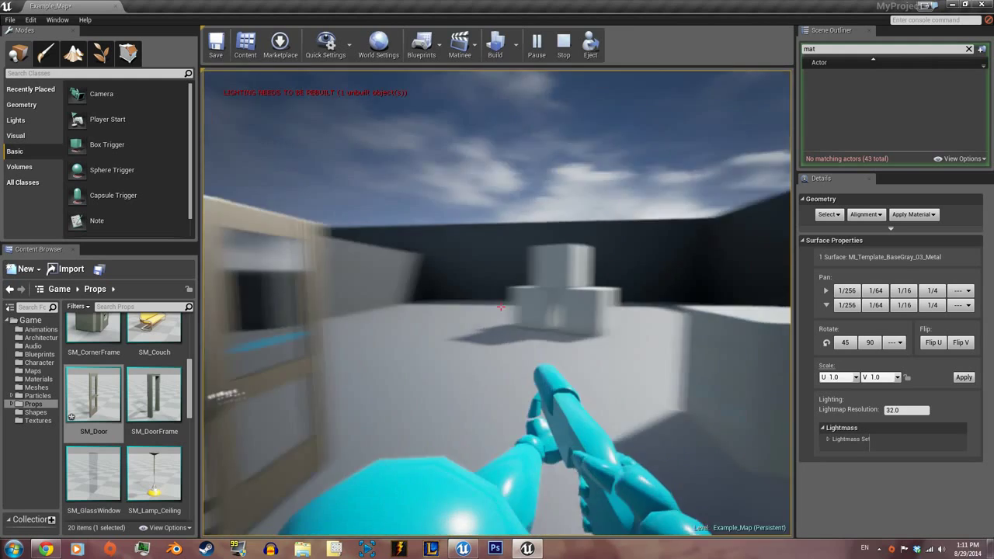
{"action": "key", "text": "Escape"}
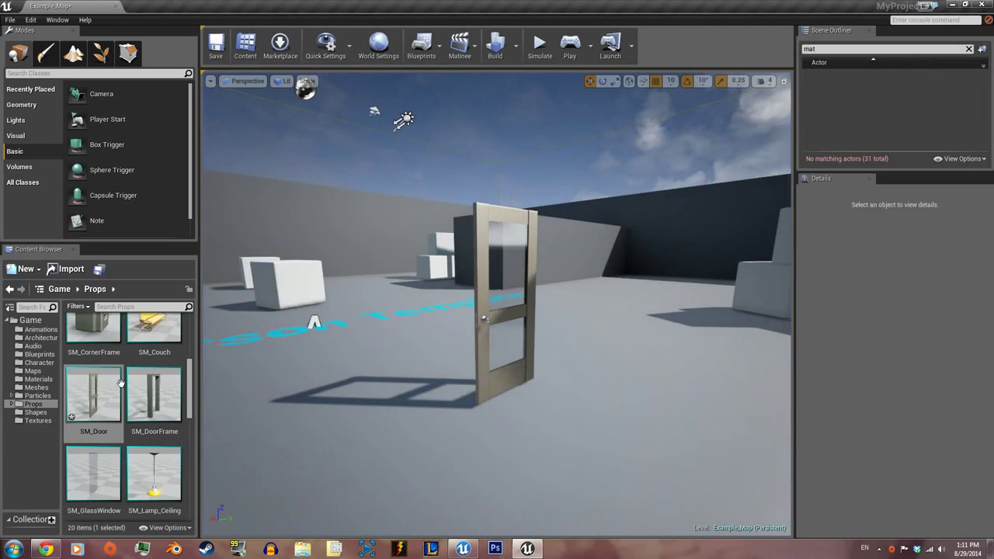
Step: Display collision for the SM_Door mesh and generate auto convex collision with 4 max hulls and 12 max hull verts
{"action": "double_click", "coordinate": [102, 390]}
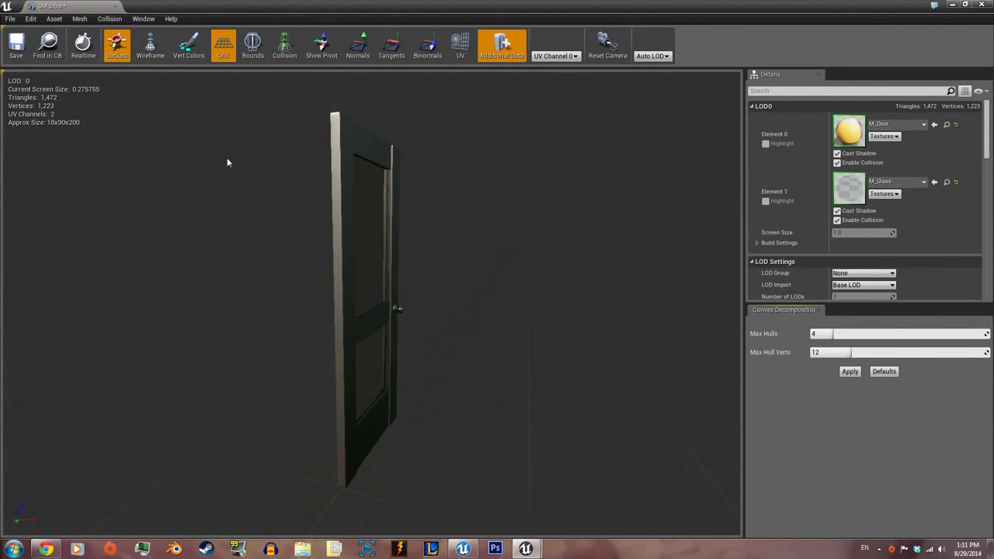
{"action": "left_click", "coordinate": [288, 51]}
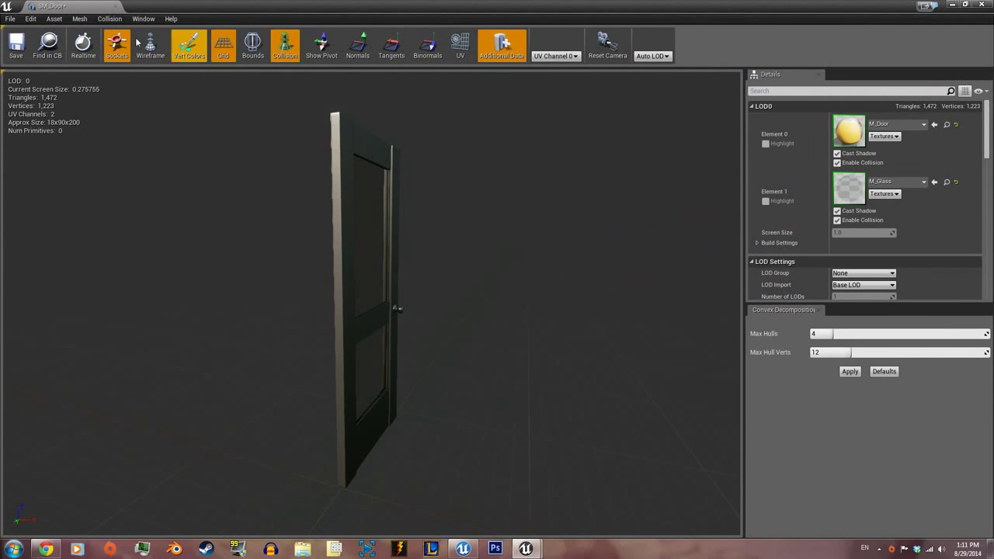
{"action": "left_click", "coordinate": [114, 21]}
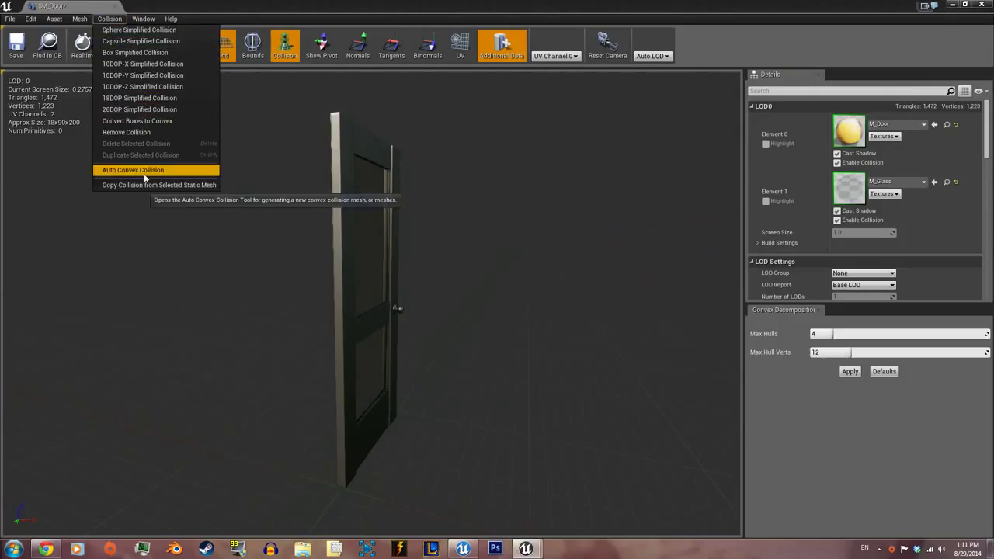
{"action": "left_click", "coordinate": [143, 171]}
{"action": "left_click", "coordinate": [851, 372]}
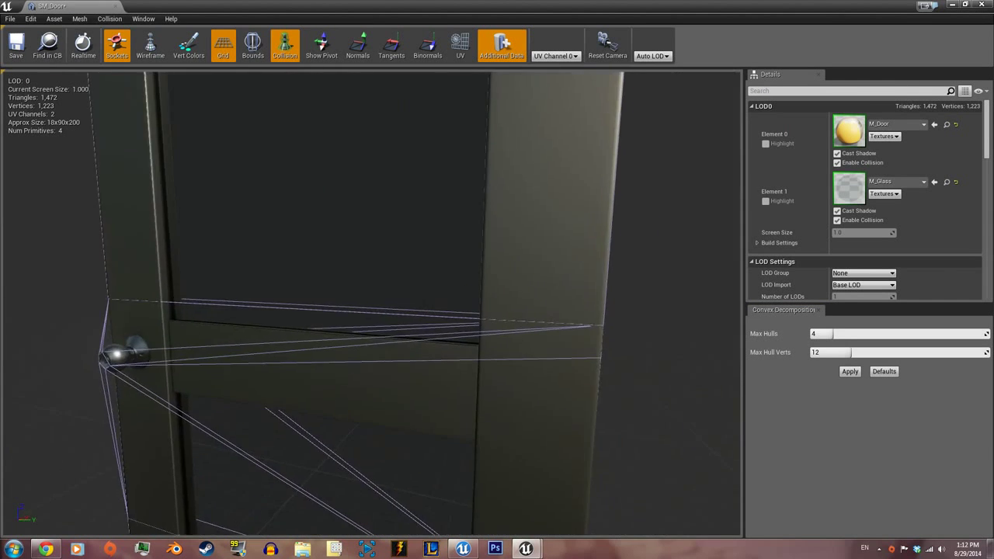
{"action": "mouse_move", "coordinate": [373, 347]}
{"action": "right_mouse_down"}
{"action": "mouse_move", "coordinate": [411, 346]}
{"action": "mouse_move", "coordinate": [373, 347]}
{"action": "right_mouse_up"}
{"action": "left_click", "coordinate": [957, 5]}
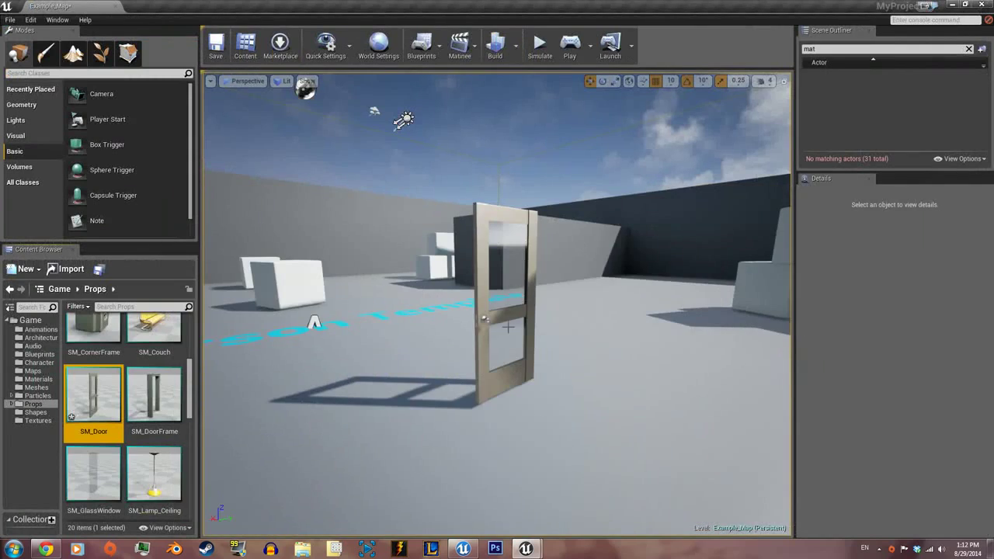
Step: Play the level from the floor near the door, walk against the door repeatedly to test its new collision, and stop
{"action": "right_click", "coordinate": [621, 455]}
{"action": "left_click", "coordinate": [643, 449]}
{"action": "left_click", "coordinate": [643, 454]}
{"action": "key", "text": "s"}
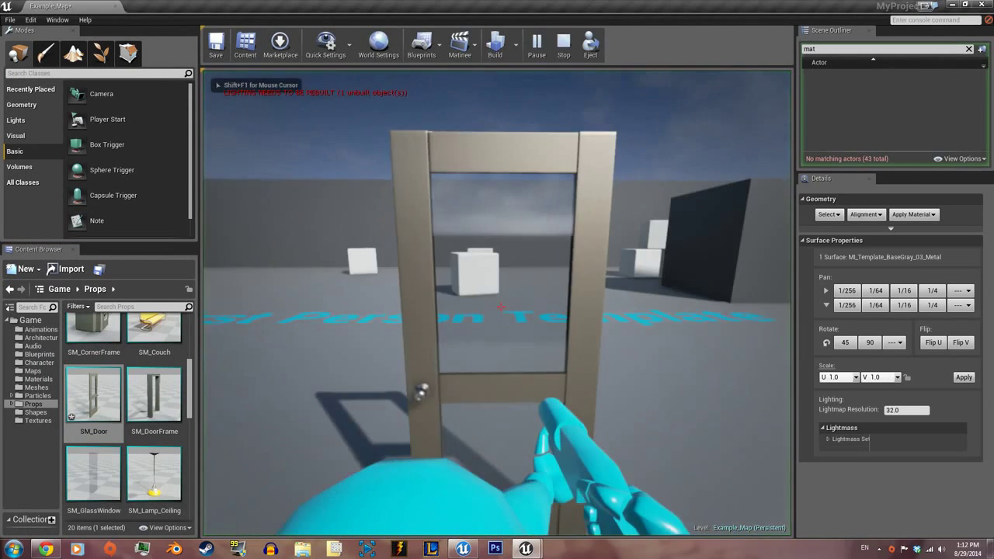
{"action": "key", "text": "w"}
{"action": "key", "text": "s"}
{"action": "key", "text": "w"}
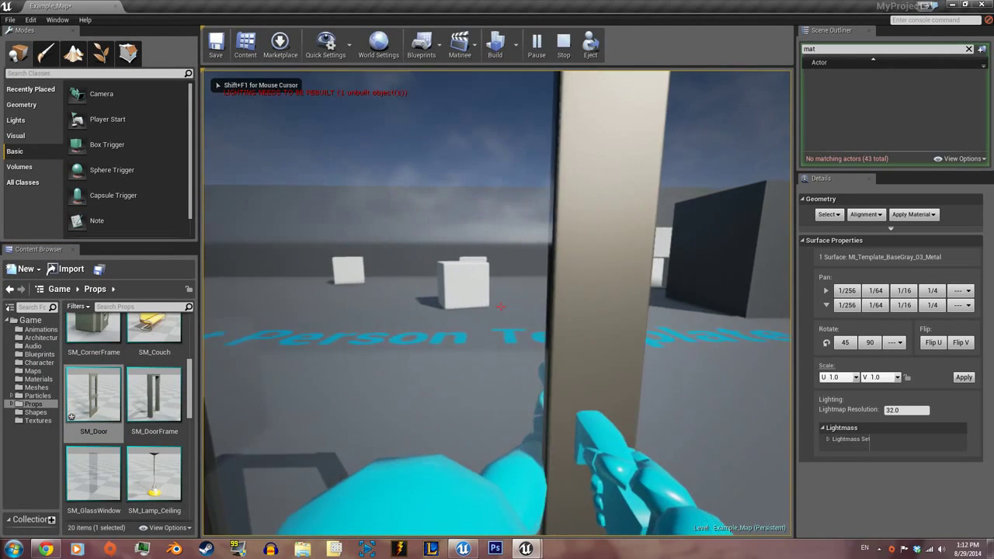
{"action": "key", "text": "s"}
{"action": "key", "text": "w"}
{"action": "key", "text": "s"}
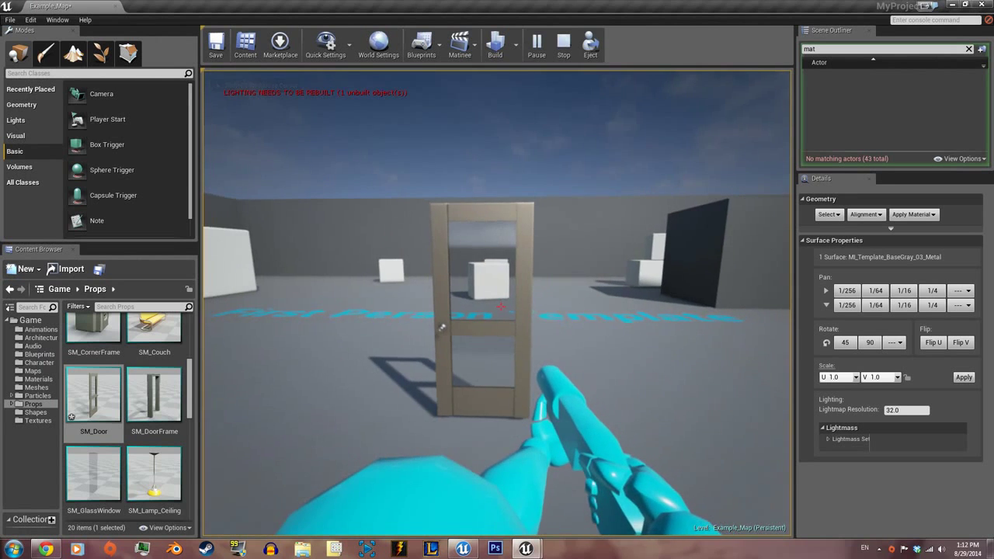
{"action": "key", "text": "Escape"}
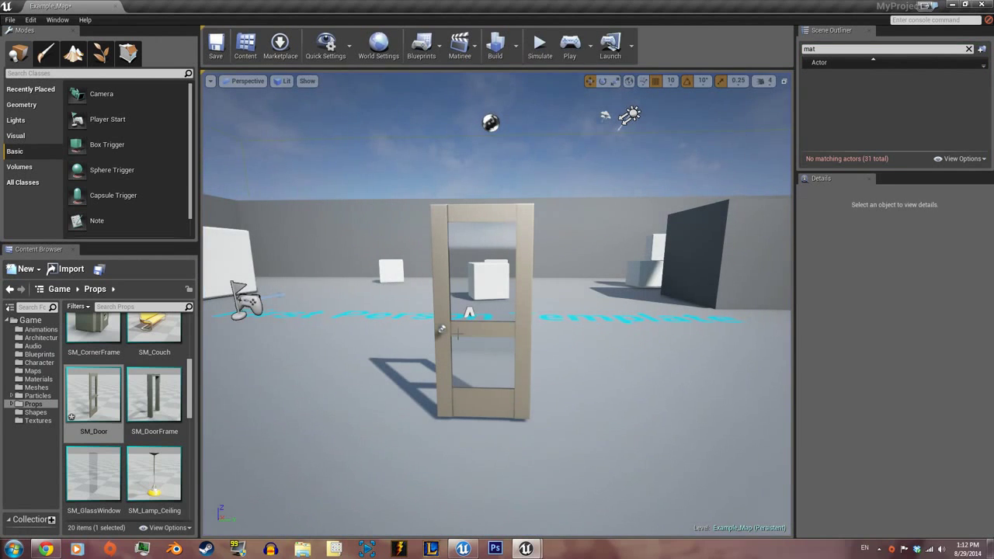
Step: Add a new Matinee to the level and arrange its editor beside the level viewport
{"action": "left_click", "coordinate": [467, 211]}
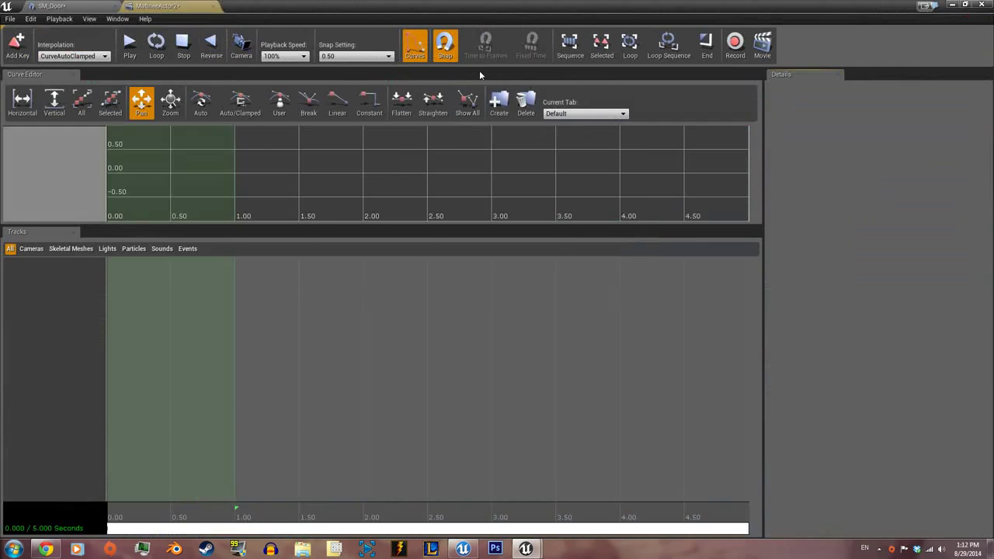
{"action": "left_click_drag", "start_coordinate": [590, 12], "coordinate": [594, 13]}
{"action": "left_click_drag", "start_coordinate": [595, 12], "coordinate": [4, 151]}
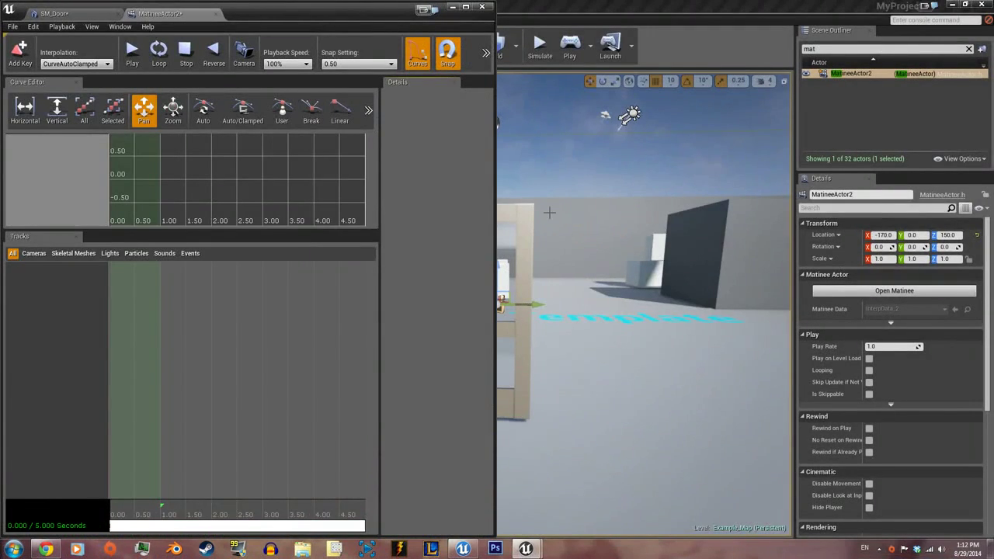
Step: Create an empty Matinee group for the door with the default name New Group and add a movement track to it
{"action": "right_click_drag", "start_coordinate": [649, 261], "coordinate": [590, 261]}
{"action": "left_click", "coordinate": [644, 191]}
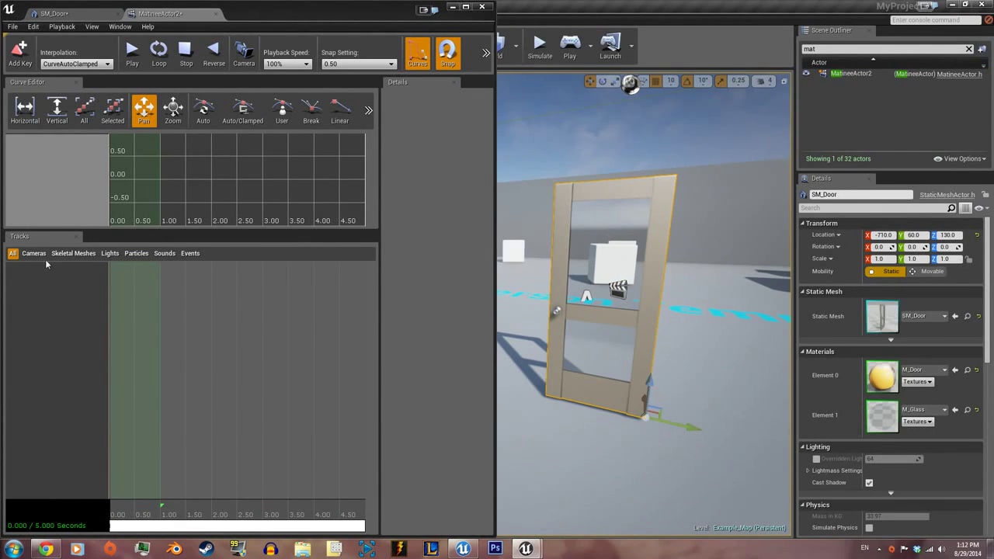
{"action": "right_click", "coordinate": [69, 295]}
{"action": "left_click", "coordinate": [84, 332]}
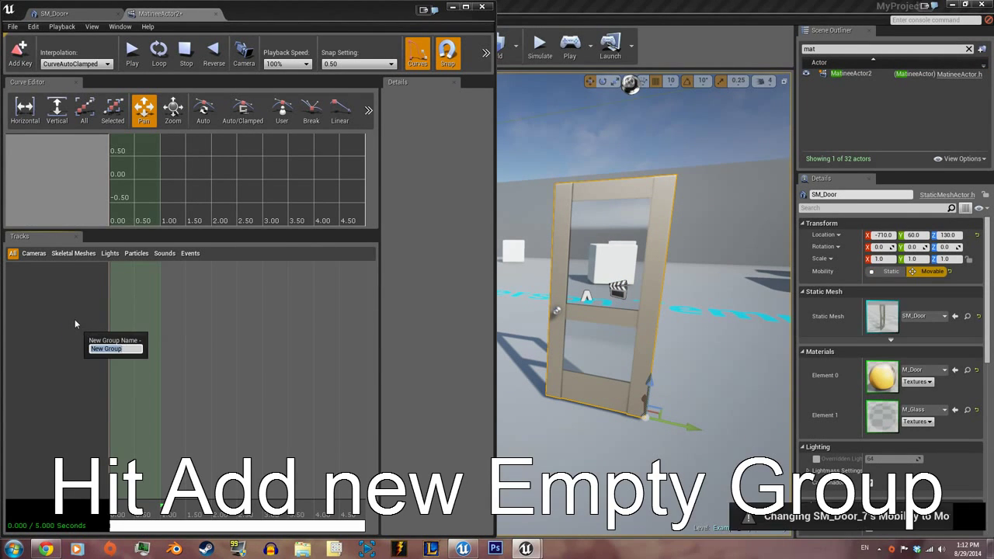
{"action": "key", "text": "Return"}
{"action": "right_click", "coordinate": [25, 270]}
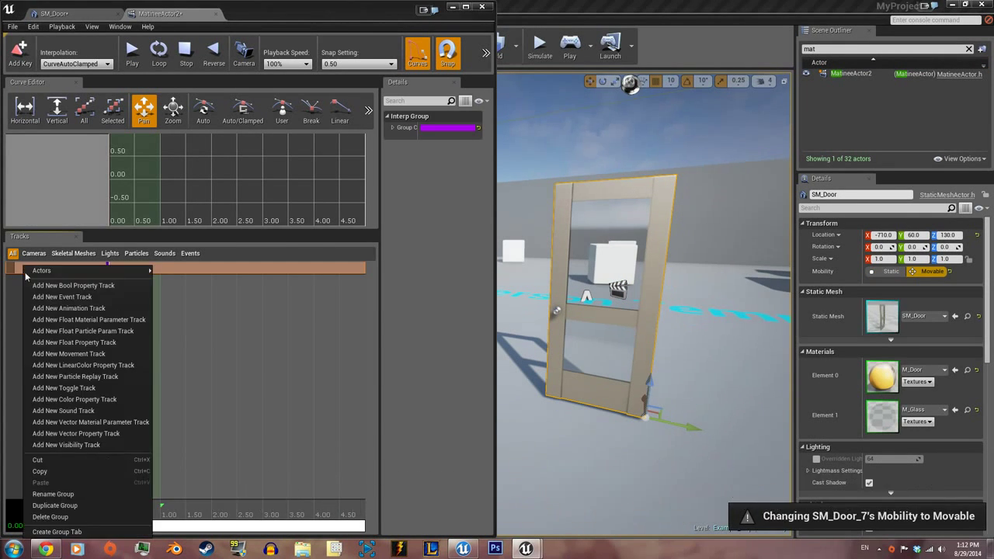
{"action": "left_click", "coordinate": [78, 354]}
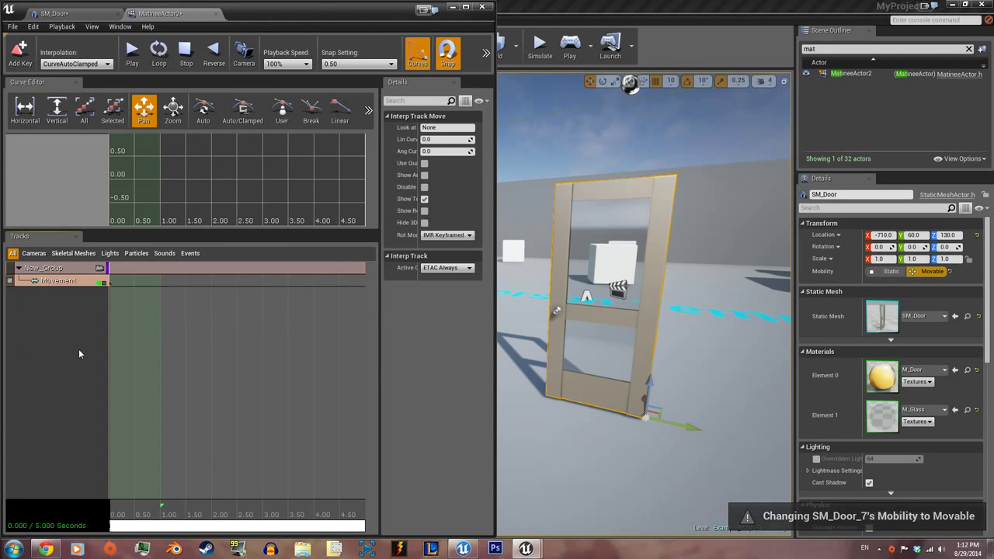
Step: Shorten the Matinee sequence to 2.00 seconds and extend the loop section's end to 2.00 seconds
{"action": "scroll", "coordinate": [284, 472], "scroll_direction": "down", "scroll_amount": 2}
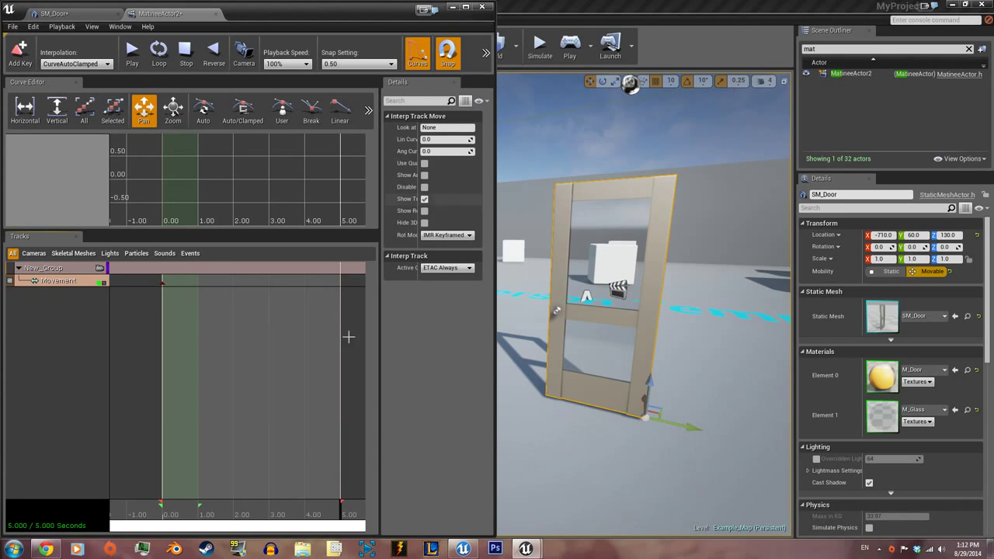
{"action": "left_click_drag", "start_coordinate": [342, 501], "coordinate": [239, 515]}
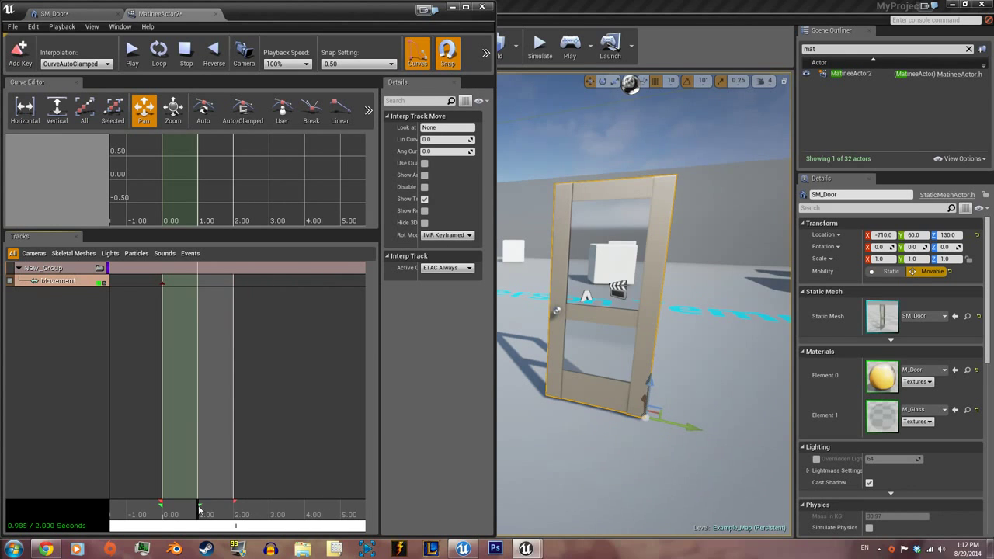
{"action": "left_click_drag", "start_coordinate": [208, 510], "coordinate": [228, 511]}
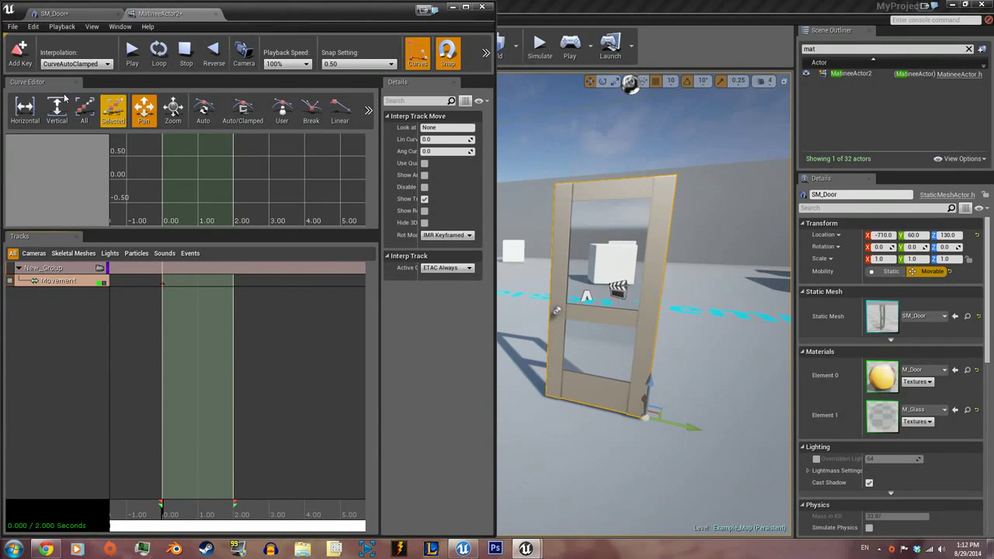
Step: Key the closed door at 0.00 seconds and the door rotated about 40 degrees around Z at 1.00 second
{"action": "left_click", "coordinate": [18, 55]}
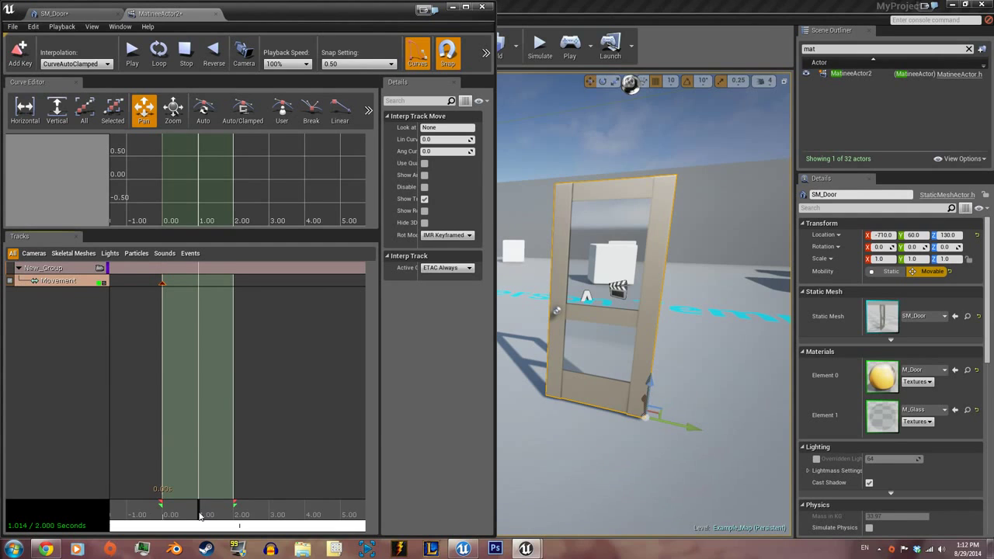
{"action": "right_click", "coordinate": [644, 427]}
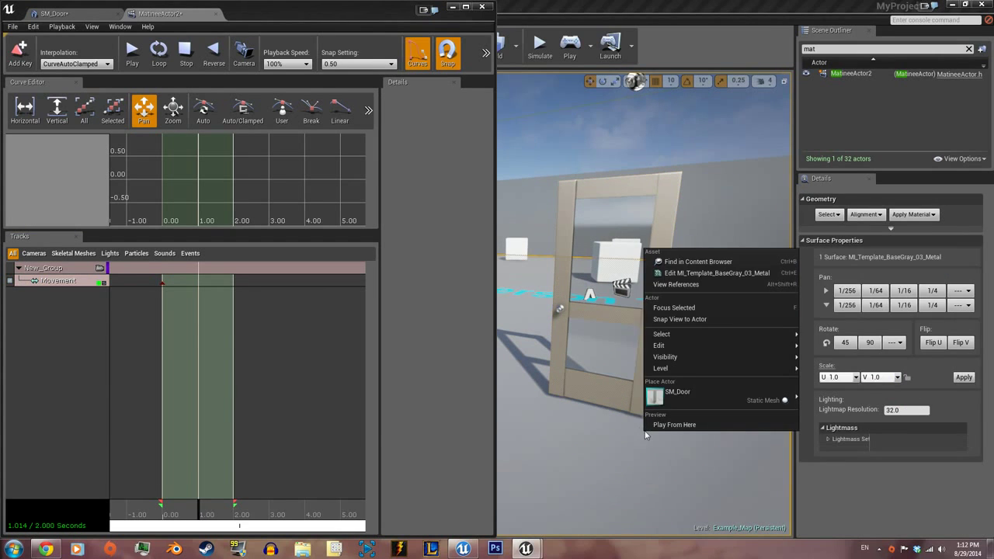
{"action": "key", "text": "Escape"}
{"action": "right_click", "coordinate": [592, 390]}
{"action": "key", "text": "e"}
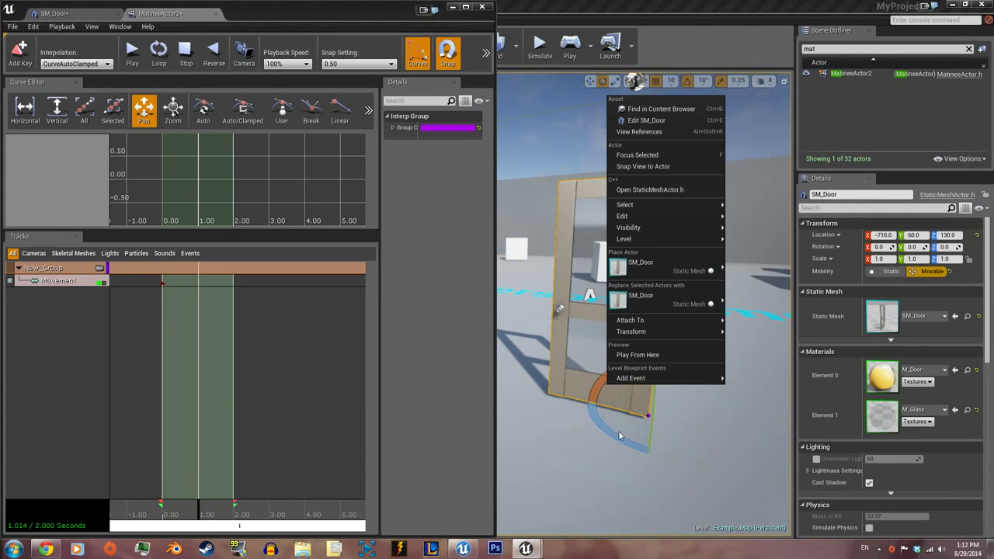
{"action": "key", "text": "f"}
{"action": "left_click_drag", "start_coordinate": [682, 449], "coordinate": [613, 411]}
{"action": "left_click", "coordinate": [28, 64]}
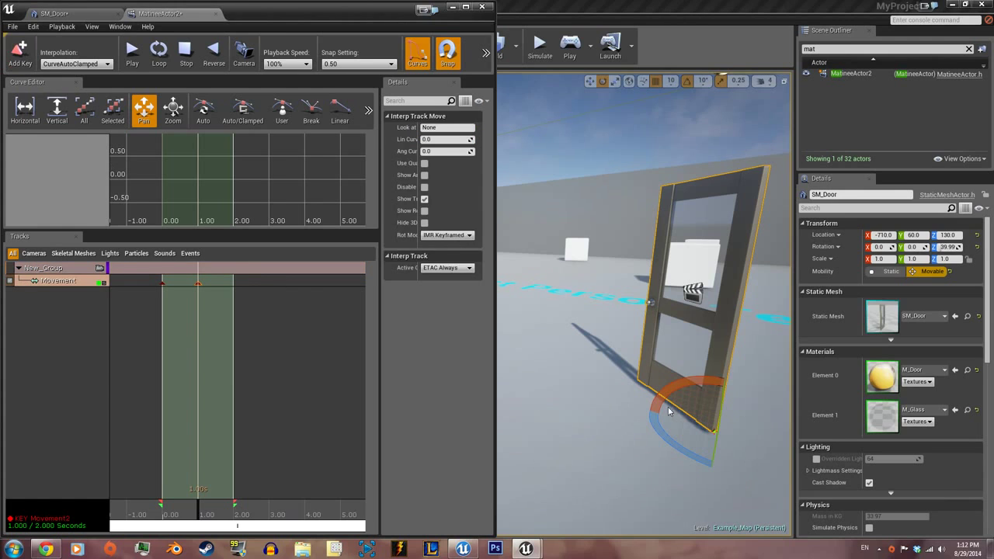
Step: Key the door rotated about 90 degrees around Z at 2.00 seconds and return the time marker to 0.00 seconds
{"action": "left_click", "coordinate": [223, 515]}
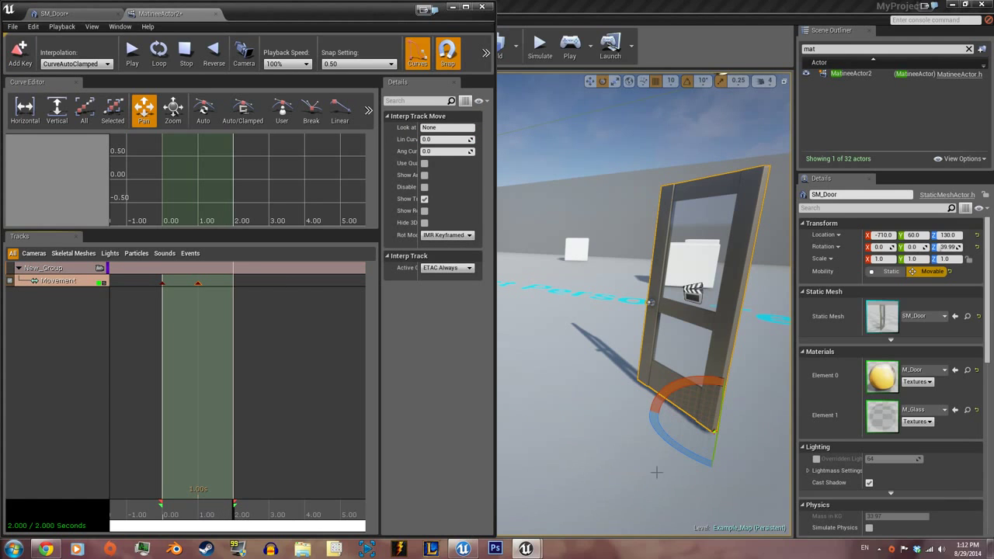
{"action": "left_click_drag", "start_coordinate": [686, 459], "coordinate": [633, 444]}
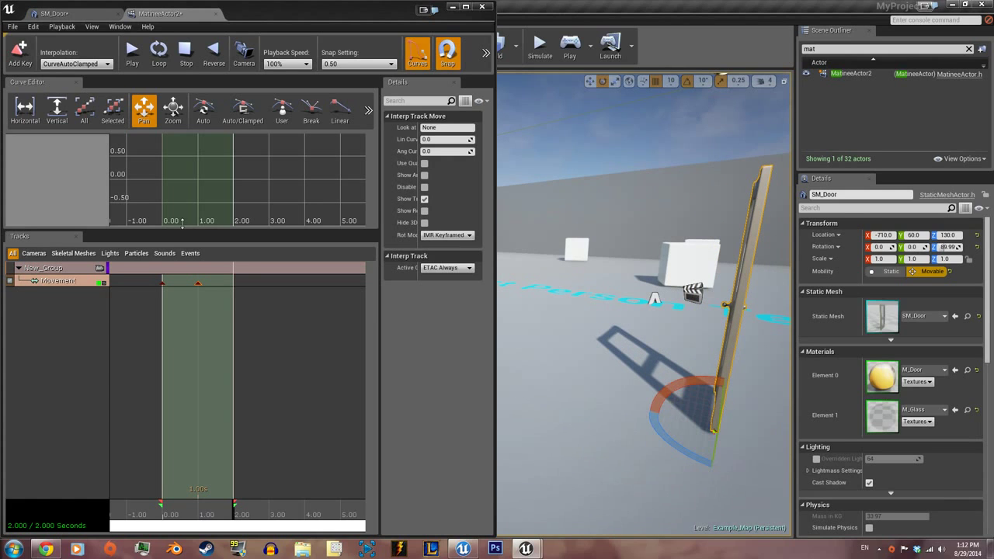
{"action": "left_click", "coordinate": [19, 53]}
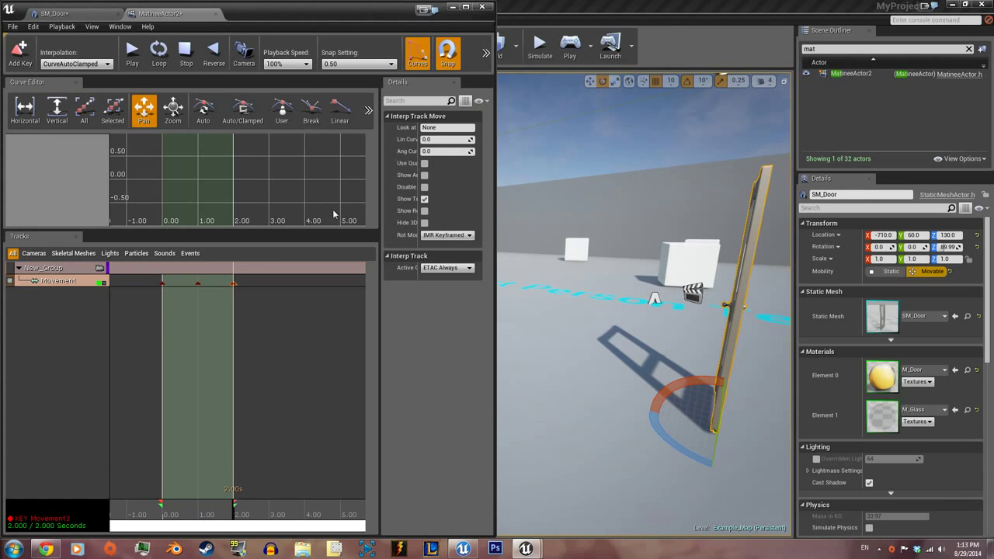
{"action": "left_click_drag", "start_coordinate": [193, 517], "coordinate": [83, 504]}
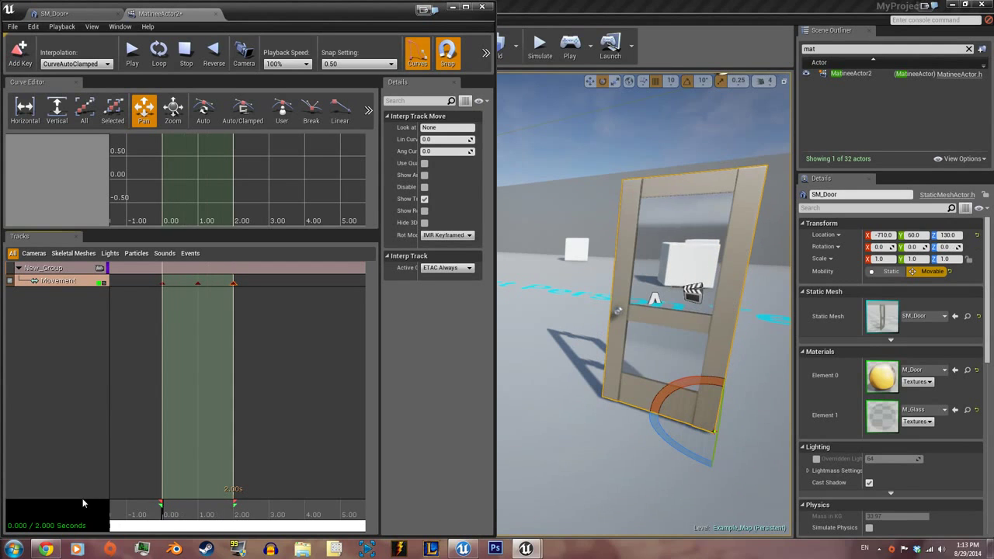
Step: Minimize the Matinee editor and move the Matinee actor next to the door, to about X -670
{"action": "mouse_move", "coordinate": [636, 414]}
{"action": "right_mouse_down"}
{"action": "mouse_move", "coordinate": [614, 426]}
{"action": "mouse_move", "coordinate": [639, 415]}
{"action": "mouse_move", "coordinate": [635, 406]}
{"action": "right_mouse_up"}
{"action": "key", "text": "space"}
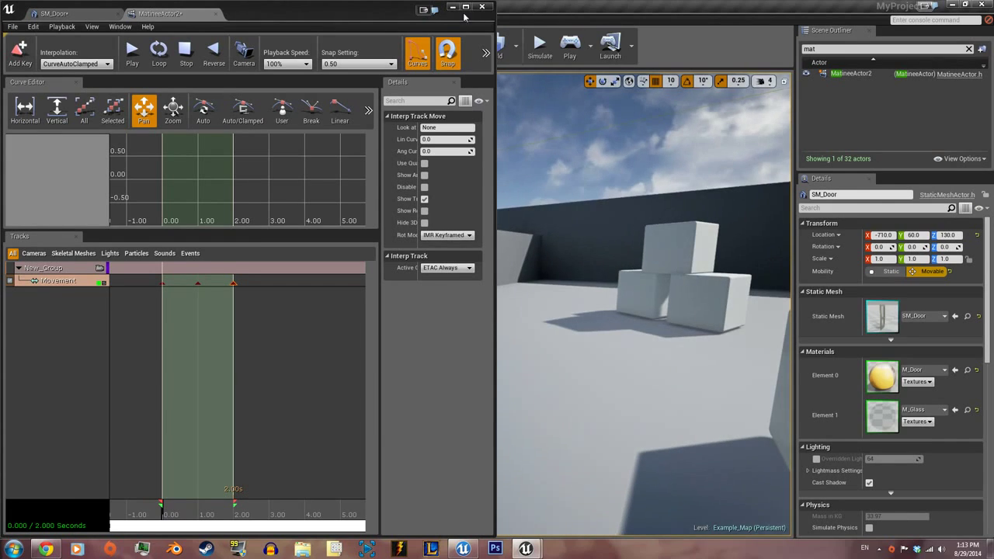
{"action": "left_click", "coordinate": [453, 7]}
{"action": "right_click_drag", "start_coordinate": [476, 126], "coordinate": [396, 130]}
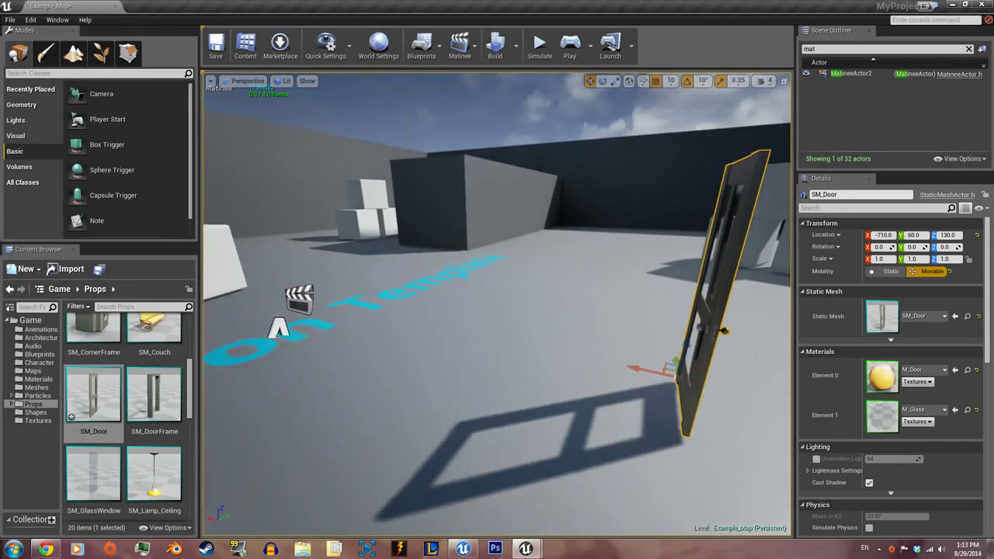
{"action": "right_click_drag", "start_coordinate": [404, 330], "coordinate": [375, 323]}
{"action": "left_click", "coordinate": [393, 299]}
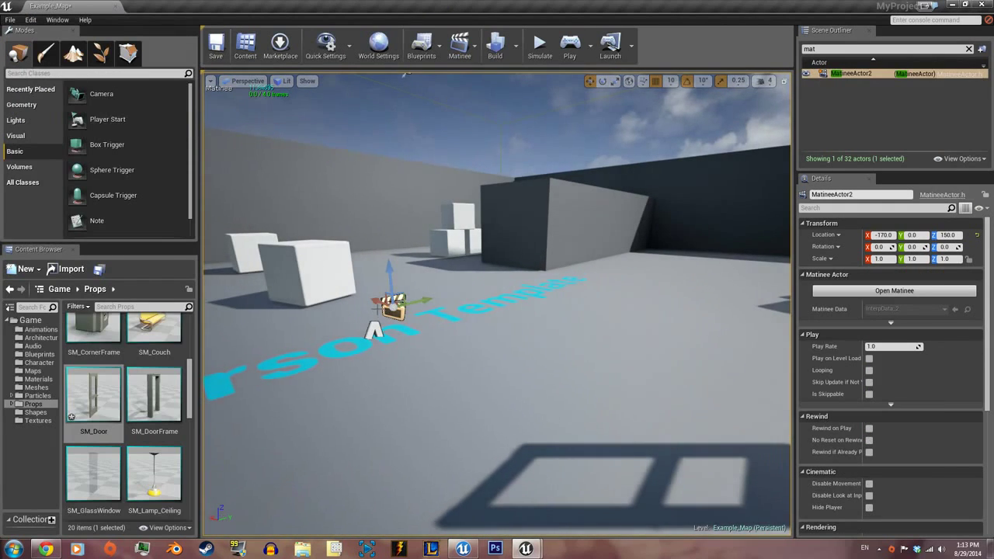
{"action": "left_click_drag", "start_coordinate": [375, 302], "coordinate": [715, 417]}
{"action": "key", "text": "f"}
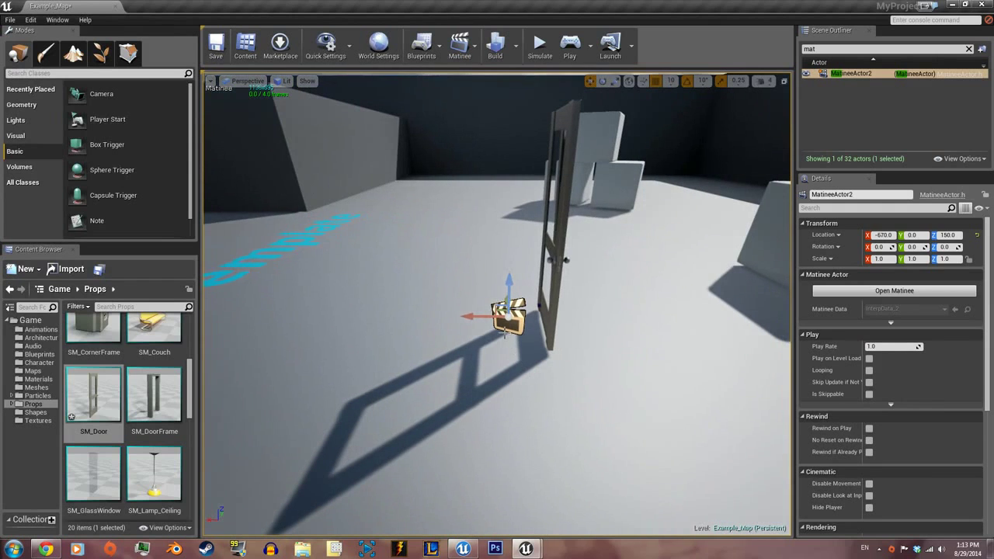
Step: Raise the Matinee actor above the top edge of the door, to X -710 and Z 350
{"action": "left_click_drag", "start_coordinate": [472, 313], "coordinate": [517, 120]}
{"action": "left_click_drag", "start_coordinate": [556, 90], "coordinate": [558, 59]}
{"action": "middle_click_drag", "start_coordinate": [477, 310], "coordinate": [509, 225]}
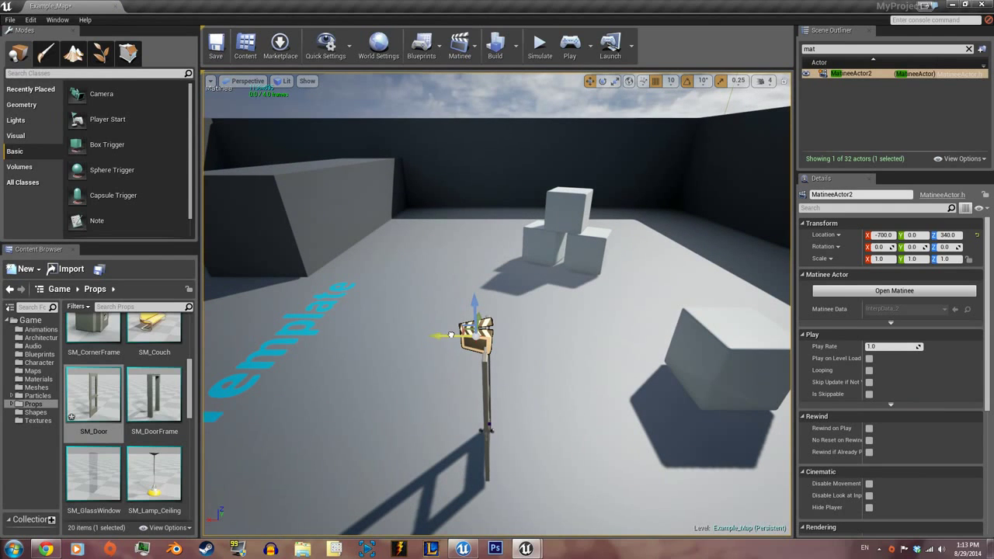
{"action": "left_click_drag", "start_coordinate": [451, 336], "coordinate": [488, 292]}
{"action": "right_click_drag", "start_coordinate": [478, 379], "coordinate": [575, 482]}
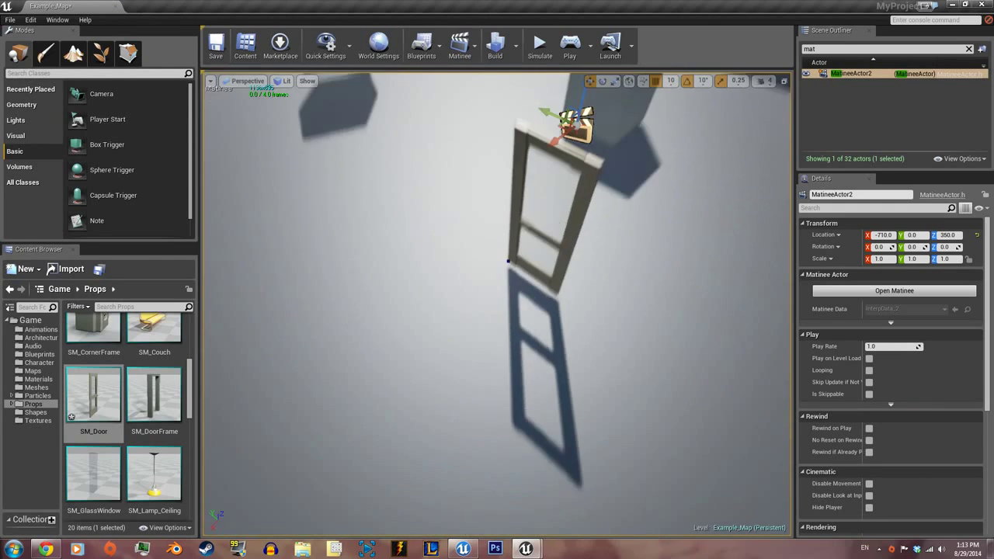
Step: Place a box trigger at the door and size its box extent to X 82.5, Y 40.0 and Z 127.5
{"action": "right_click_drag", "start_coordinate": [362, 401], "coordinate": [365, 334]}
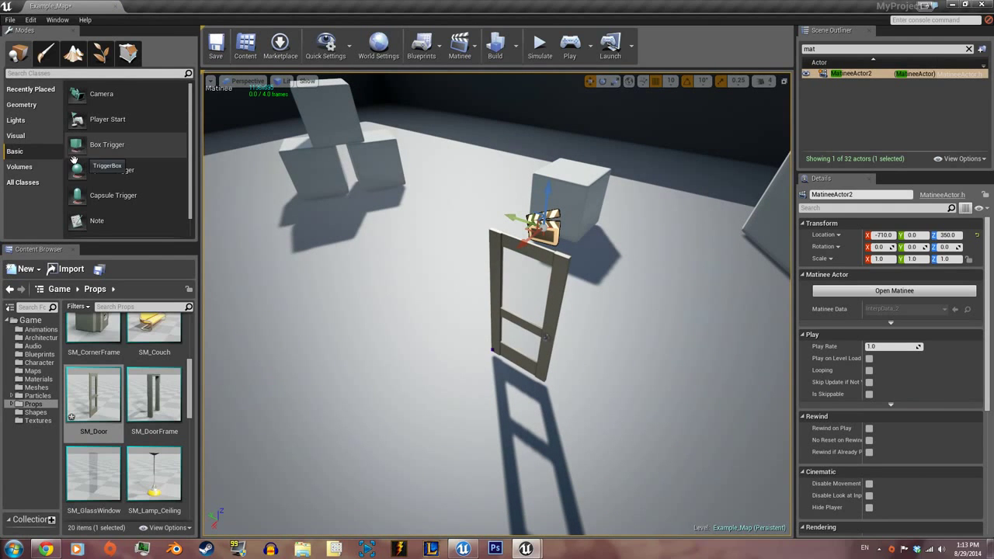
{"action": "left_click_drag", "start_coordinate": [108, 147], "coordinate": [516, 309]}
{"action": "right_click_drag", "start_coordinate": [565, 355], "coordinate": [427, 310]}
{"action": "key", "text": "s"}
{"action": "right_click_drag", "start_coordinate": [515, 336], "coordinate": [572, 279]}
{"action": "key", "text": "e"}
{"action": "key", "text": "w"}
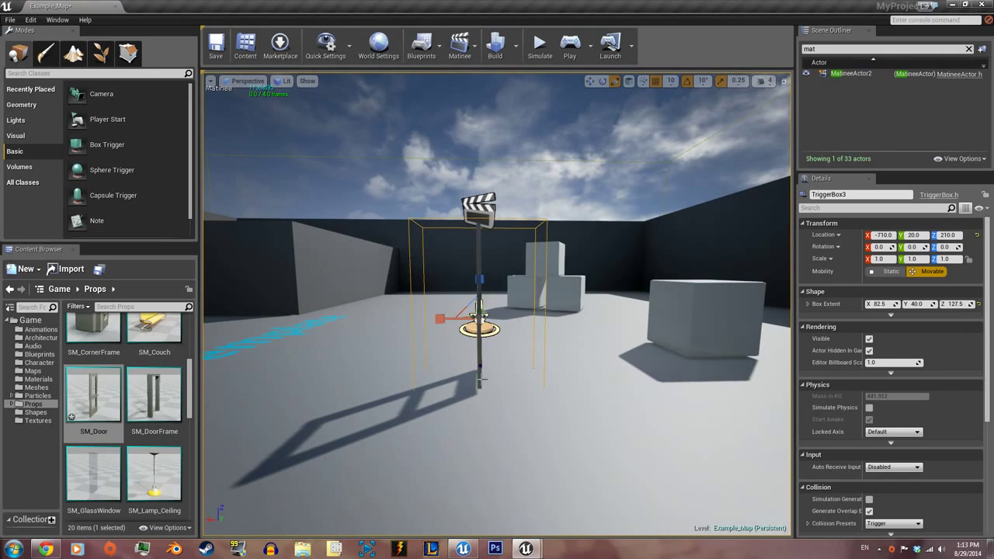
Step: Raise the trigger box around the door to a Z location of 250
{"action": "left_click_drag", "start_coordinate": [484, 283], "coordinate": [468, 238]}
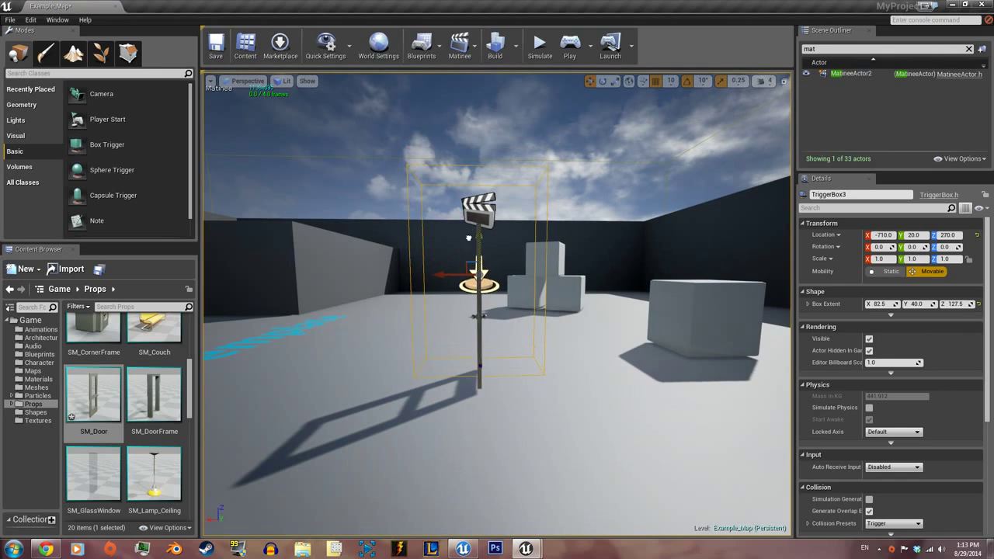
{"action": "key", "text": "a"}
{"action": "right_click_drag", "start_coordinate": [545, 384], "coordinate": [573, 376]}
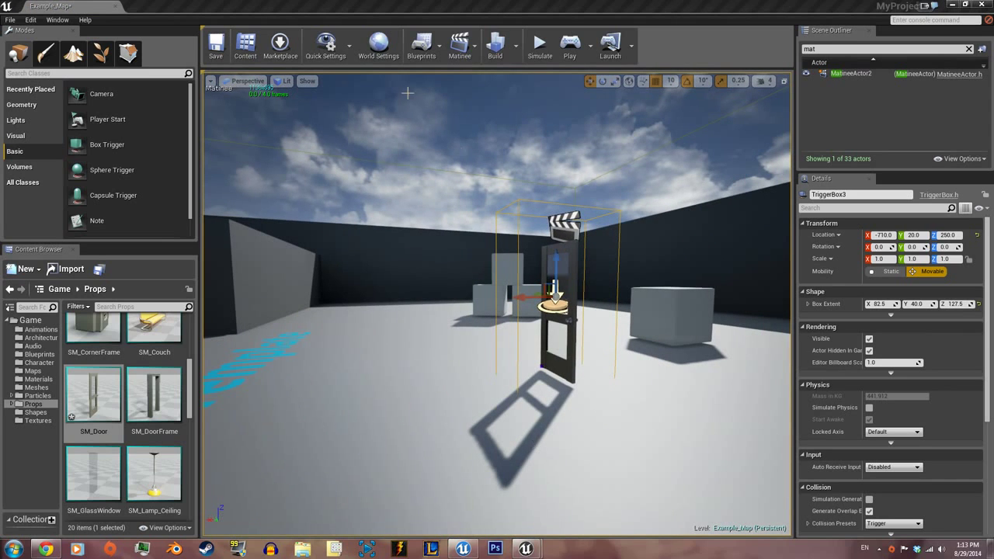
Step: Open the Level Blueprint full screen and add an OnActorBeginOverlap event for the trigger box
{"action": "left_click", "coordinate": [422, 45]}
{"action": "left_click", "coordinate": [427, 72]}
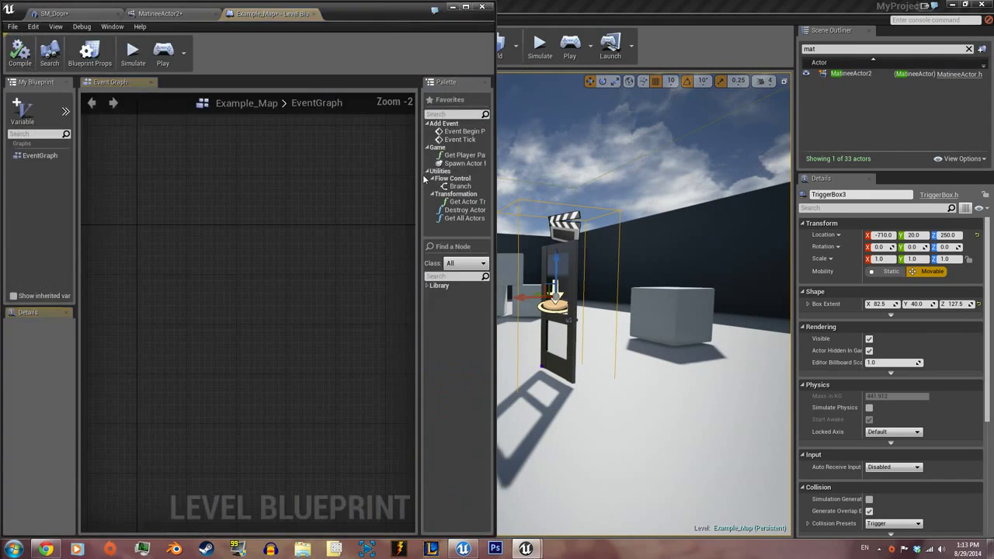
{"action": "left_click_drag", "start_coordinate": [370, 12], "coordinate": [497, 1]}
{"action": "right_click", "coordinate": [412, 255]}
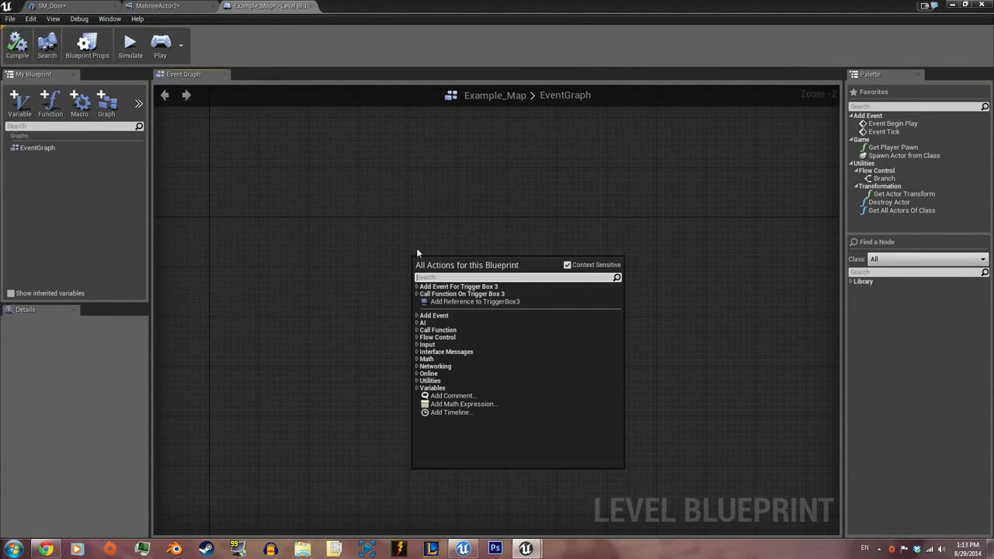
{"action": "left_click", "coordinate": [417, 286]}
{"action": "left_click", "coordinate": [435, 293]}
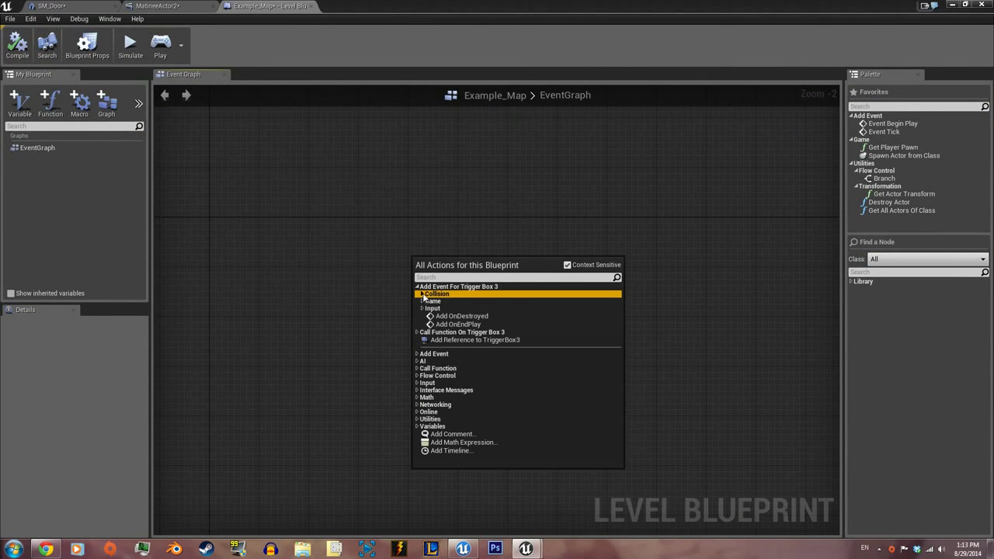
{"action": "left_click", "coordinate": [421, 293]}
{"action": "left_click", "coordinate": [466, 302]}
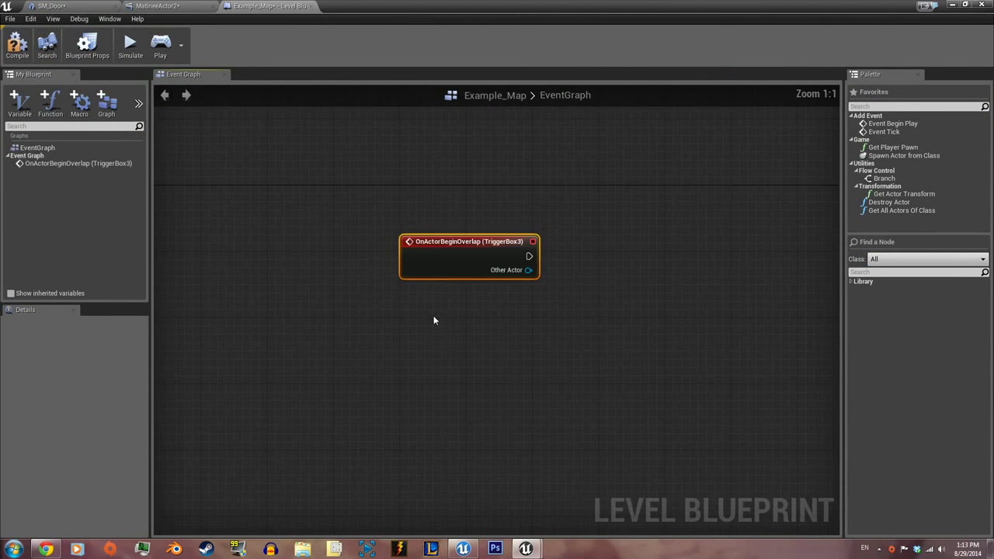
Step: Add an OnActorEndOverlap event for the trigger box and place it just below the begin-overlap event
{"action": "right_click", "coordinate": [433, 319]}
{"action": "left_click", "coordinate": [438, 347]}
{"action": "left_click", "coordinate": [459, 354]}
{"action": "left_click", "coordinate": [441, 355]}
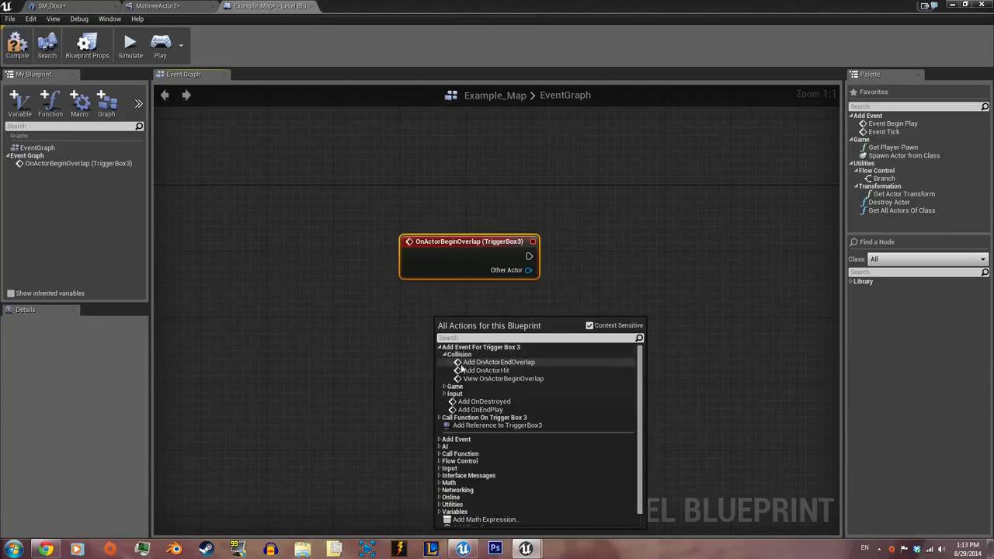
{"action": "left_click", "coordinate": [466, 366]}
{"action": "left_click_drag", "start_coordinate": [501, 330], "coordinate": [476, 297]}
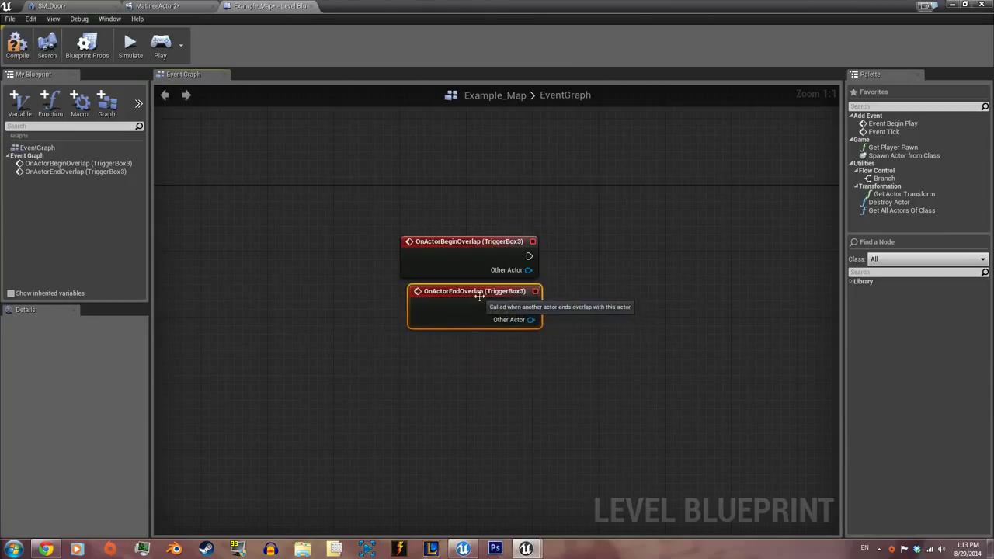
Step: Add an E key event to the event graph and place it above the overlap events
{"action": "right_click_drag", "start_coordinate": [573, 186], "coordinate": [503, 221]}
{"action": "right_click", "coordinate": [504, 220]}
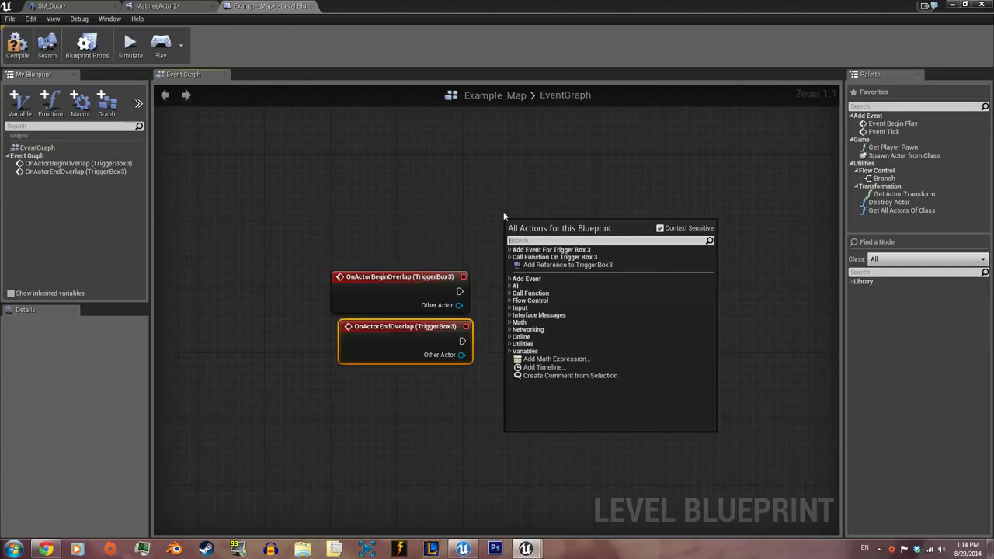
{"action": "type", "text": "e"}
{"action": "key", "text": "Return"}
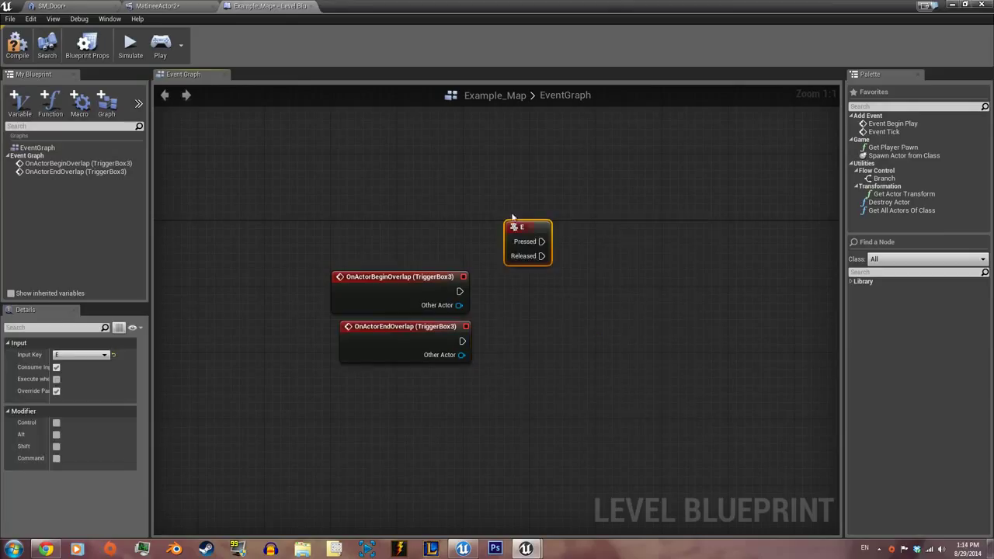
{"action": "left_click_drag", "start_coordinate": [515, 230], "coordinate": [391, 147]}
Step: Add a Gamepad Face Button Top event and stack it with the E key event above the overlap events
{"action": "right_click", "coordinate": [459, 200]}
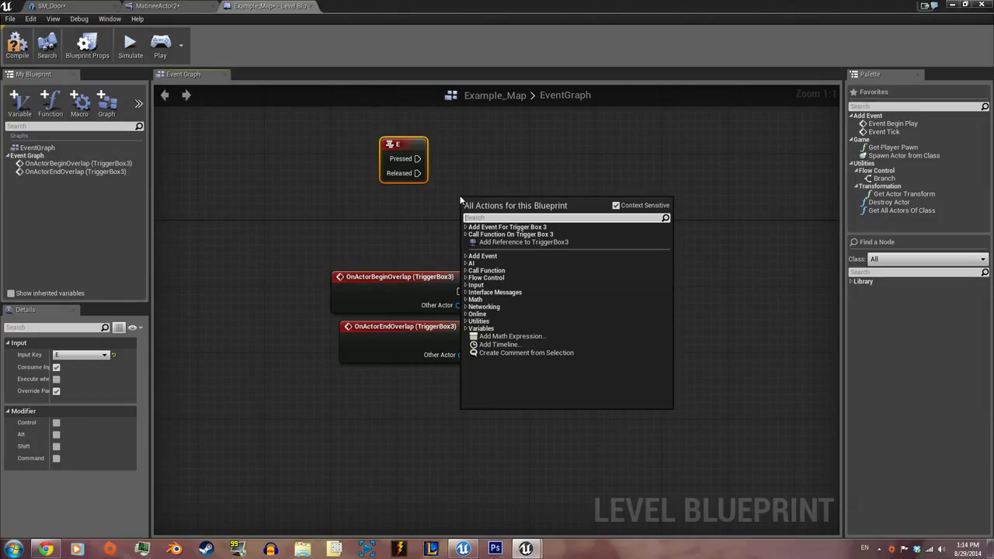
{"action": "type", "text": "gamepad"}
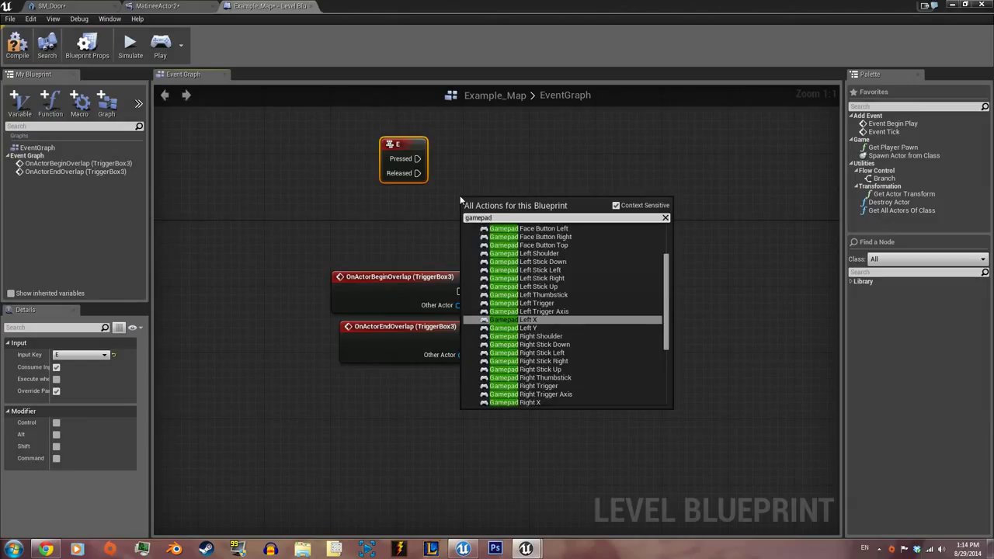
{"action": "type", "text": " top"}
{"action": "key", "text": "Return"}
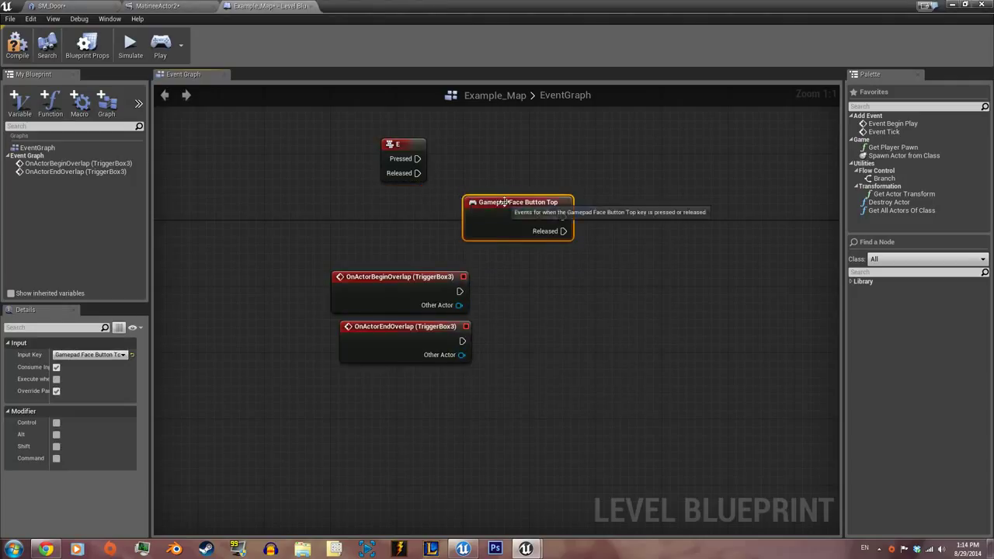
{"action": "left_click_drag", "start_coordinate": [466, 201], "coordinate": [358, 216]}
{"action": "left_click_drag", "start_coordinate": [414, 142], "coordinate": [448, 166]}
Step: Add a Gate node and place it beside the four event nodes
{"action": "right_click_drag", "start_coordinate": [593, 297], "coordinate": [516, 314]}
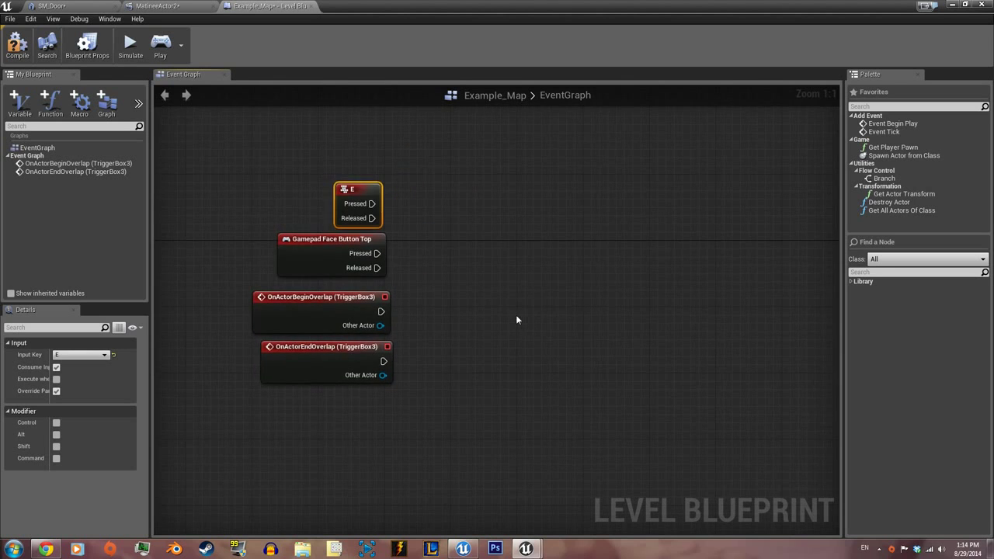
{"action": "right_click", "coordinate": [517, 294]}
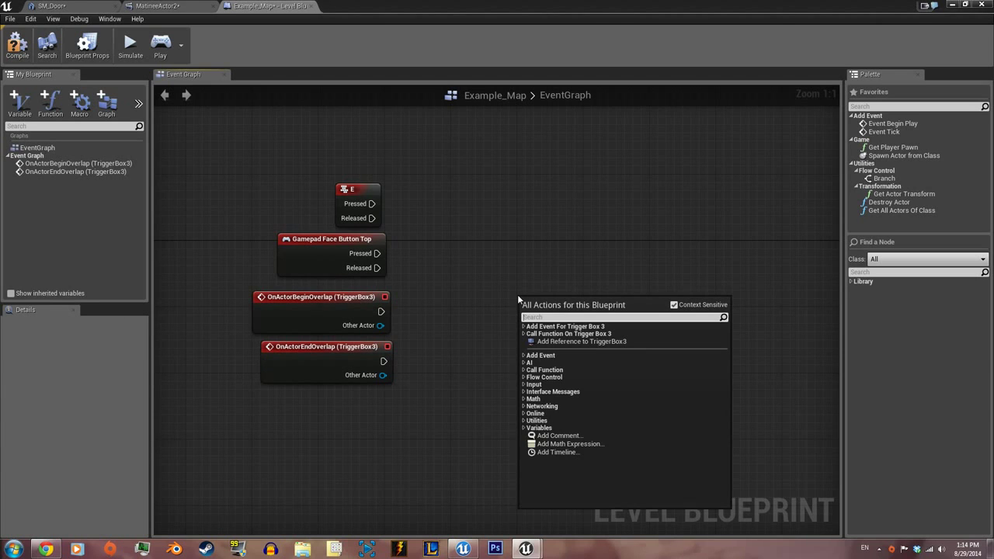
{"action": "type", "text": "gate"}
{"action": "key", "text": "Return"}
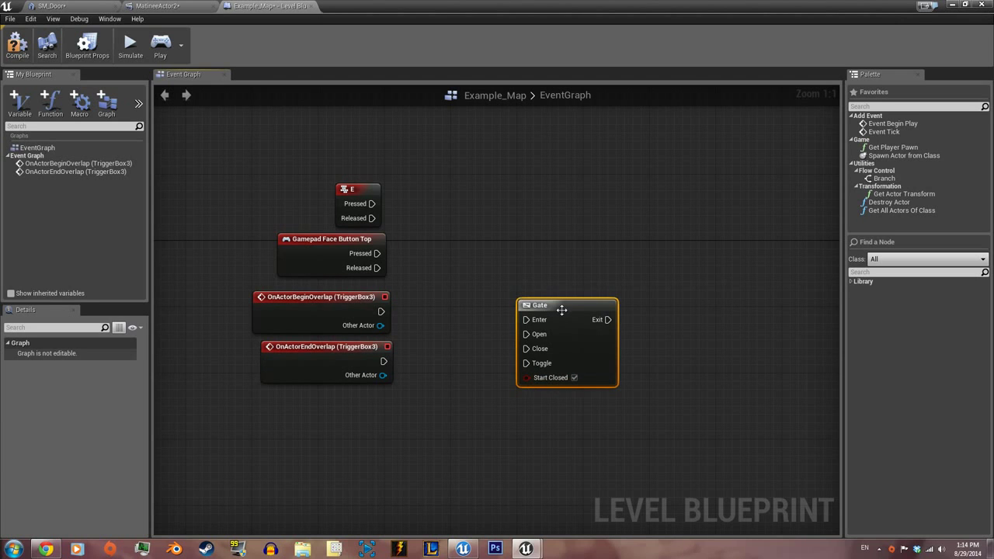
{"action": "left_click_drag", "start_coordinate": [562, 310], "coordinate": [553, 268]}
Step: Connect both Pressed outputs to the Gate's Enter, the begin-overlap event to Open and the end-overlap event to Close
{"action": "left_click_drag", "start_coordinate": [372, 203], "coordinate": [517, 285]}
{"action": "left_click_drag", "start_coordinate": [377, 253], "coordinate": [518, 278]}
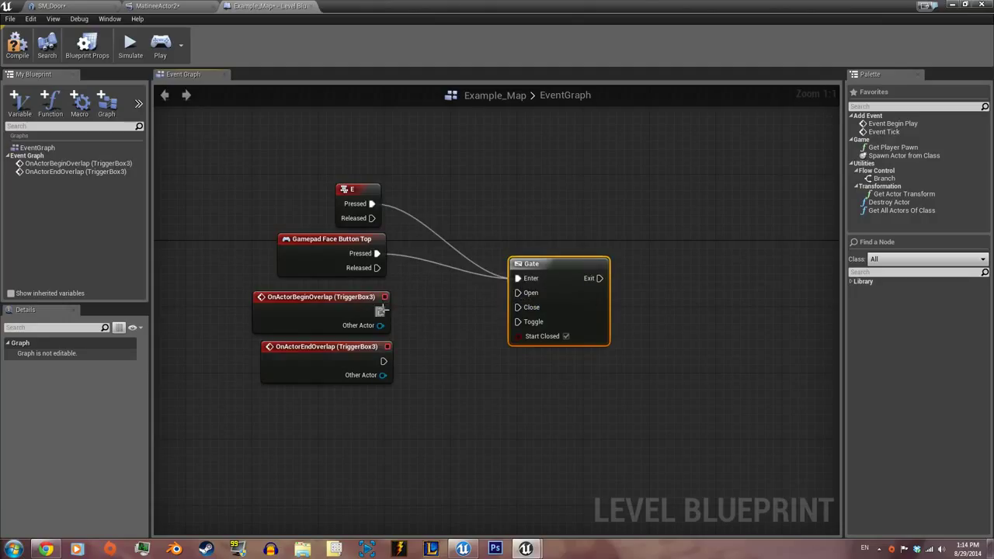
{"action": "left_click_drag", "start_coordinate": [382, 311], "coordinate": [517, 292]}
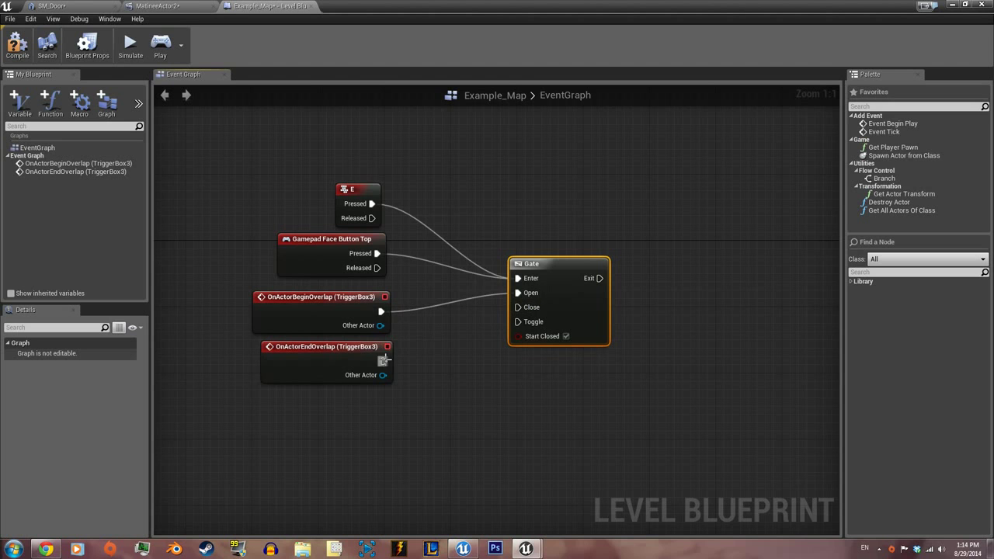
{"action": "left_click_drag", "start_coordinate": [384, 359], "coordinate": [518, 307]}
Step: Select the Matinee actor in the level and add a Play node targeting it beside the Gate in the Level Blueprint
{"action": "right_click_drag", "start_coordinate": [607, 297], "coordinate": [439, 327]}
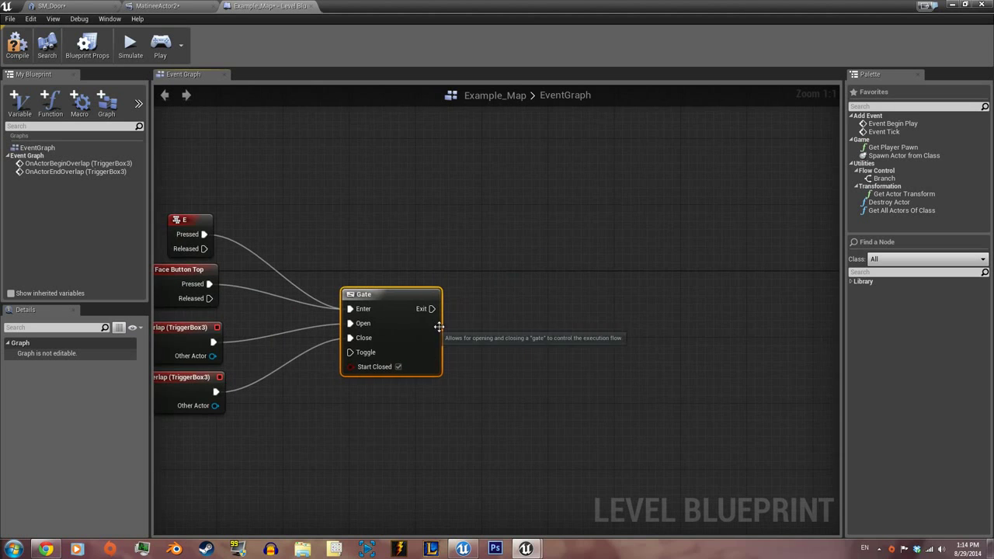
{"action": "left_click_drag", "start_coordinate": [677, 5], "coordinate": [452, 339]}
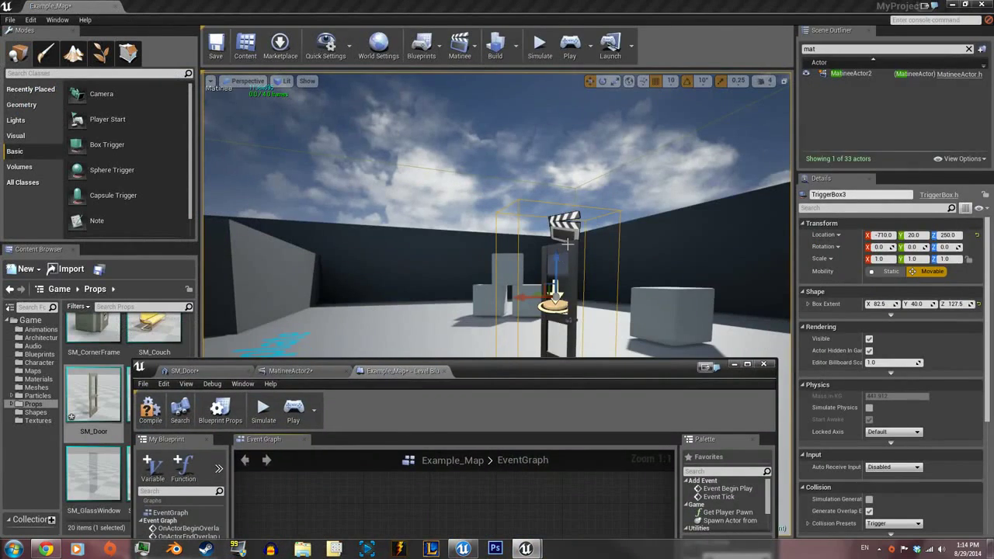
{"action": "left_click", "coordinate": [569, 228]}
{"action": "left_click_drag", "start_coordinate": [624, 373], "coordinate": [621, 1]}
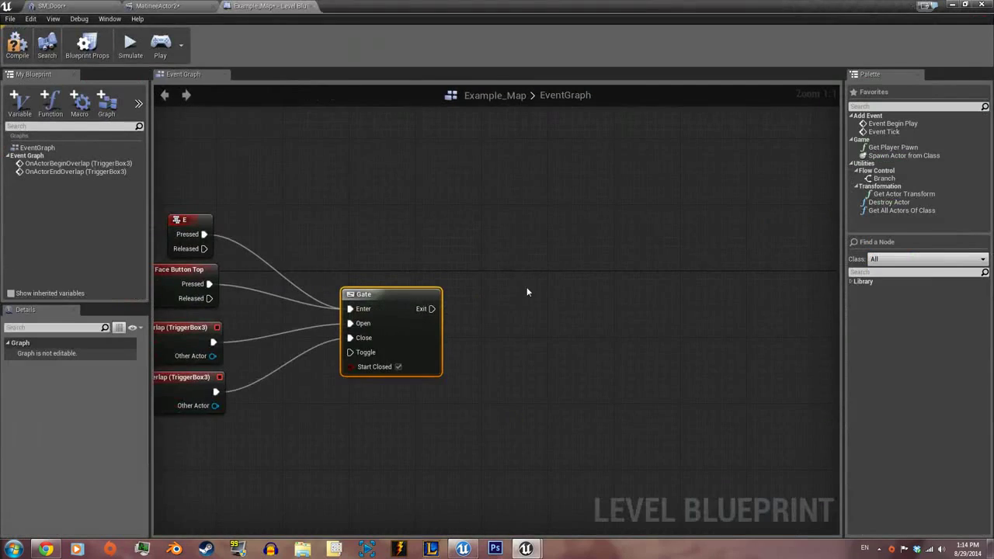
{"action": "right_click", "coordinate": [524, 322]}
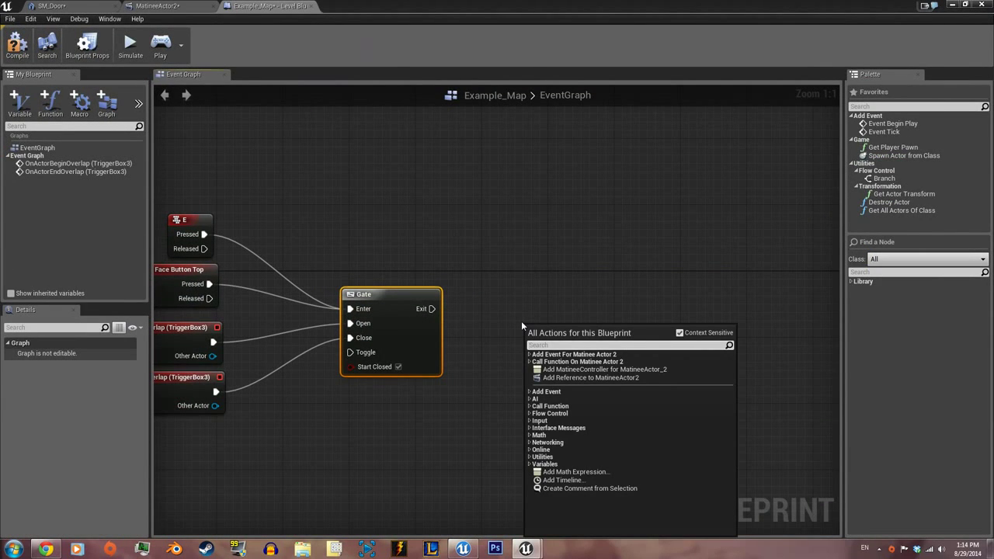
{"action": "type", "text": "play"}
{"action": "key", "text": "Return"}
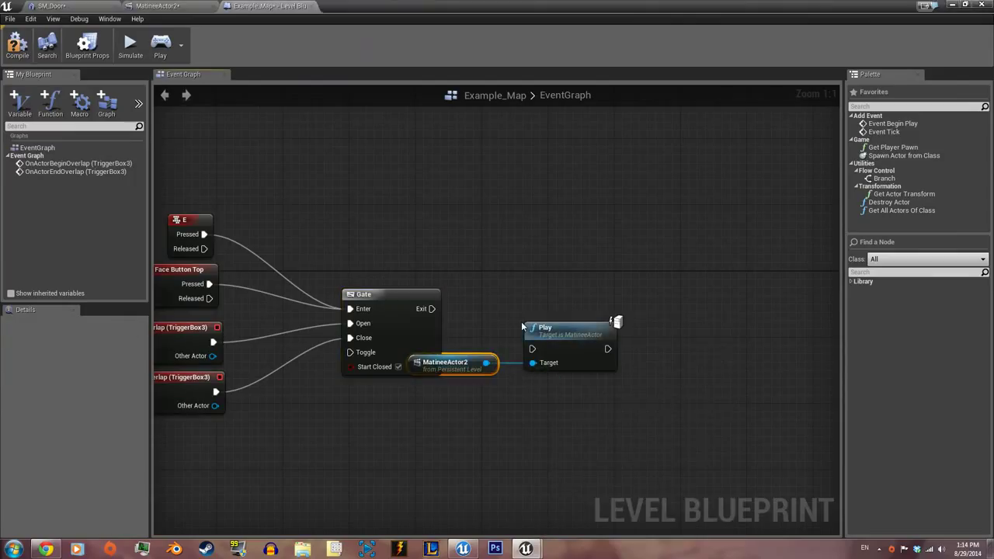
Step: Add a Reverse node targeting the Matinee actor and arrange Play and Reverse beyond the Gate, each with its actor reference beneath it
{"action": "right_click", "coordinate": [565, 485]}
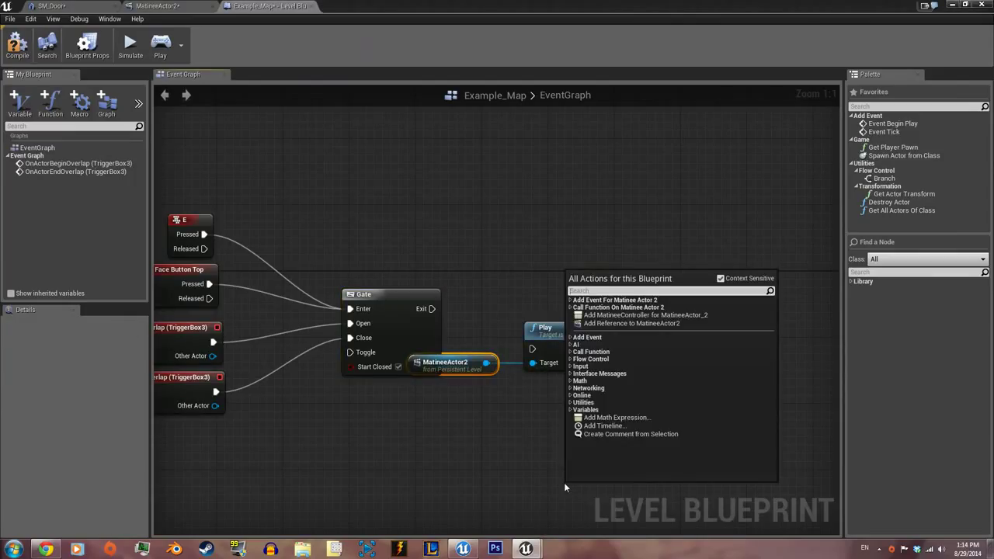
{"action": "type", "text": "reverse"}
{"action": "key", "text": "Return"}
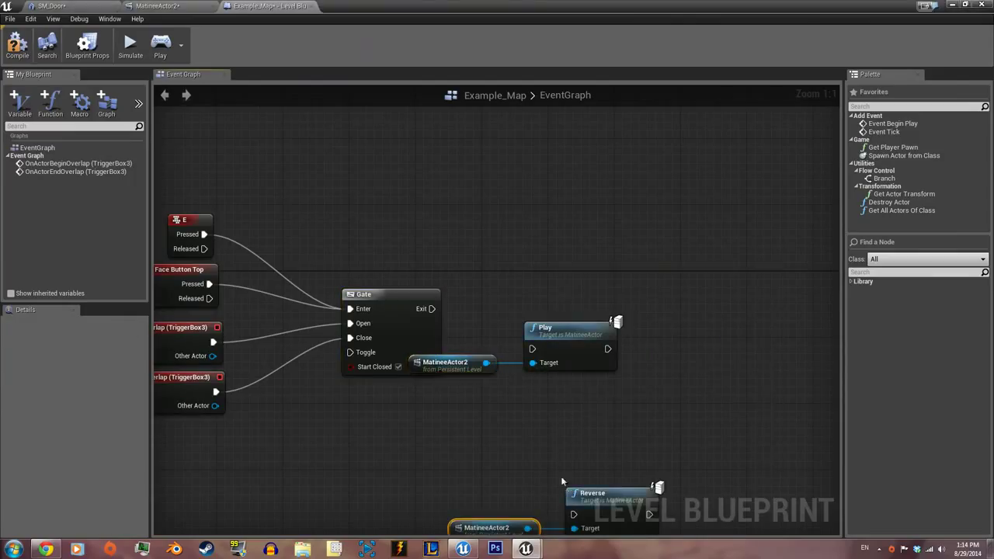
{"action": "left_click_drag", "start_coordinate": [555, 262], "coordinate": [697, 387]}
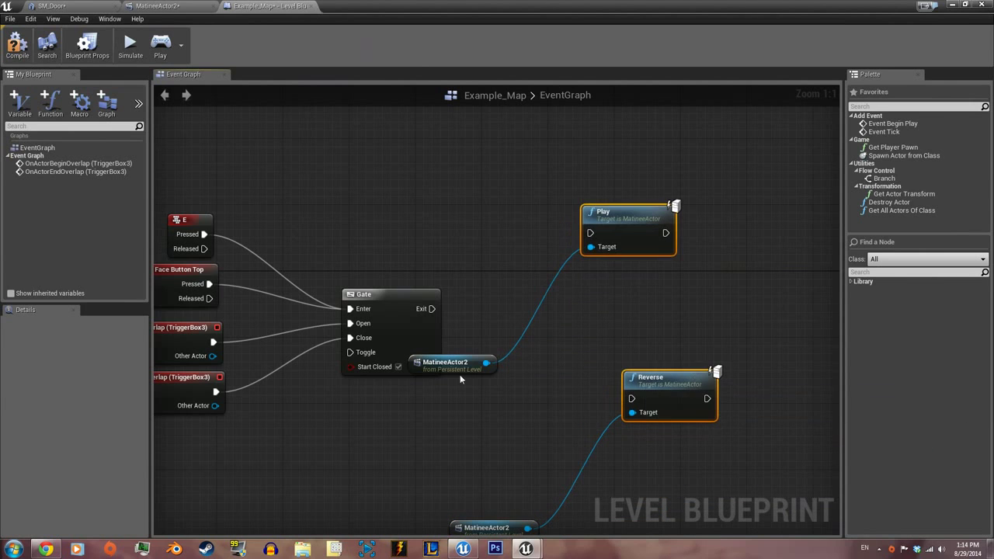
{"action": "left_click_drag", "start_coordinate": [460, 374], "coordinate": [634, 273]}
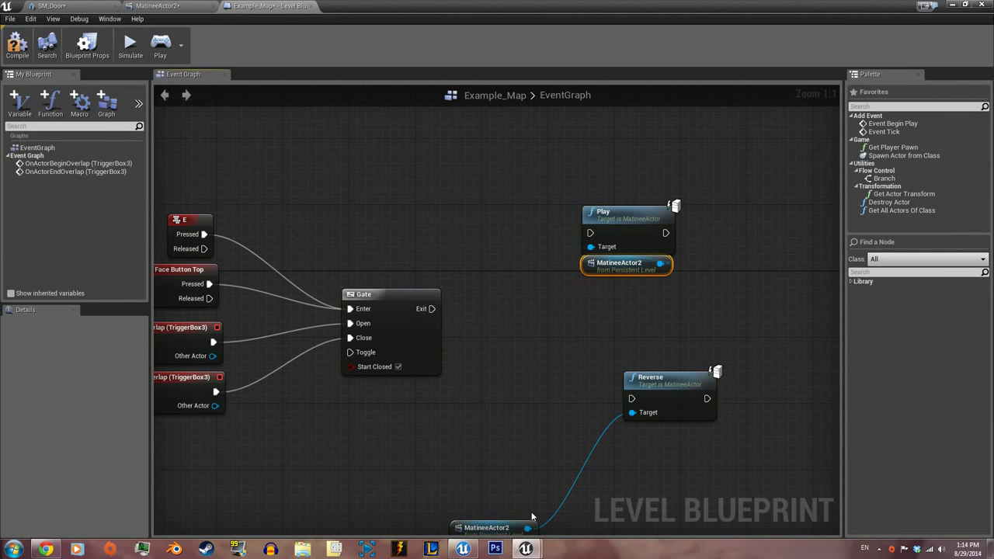
{"action": "left_click_drag", "start_coordinate": [505, 530], "coordinate": [685, 413]}
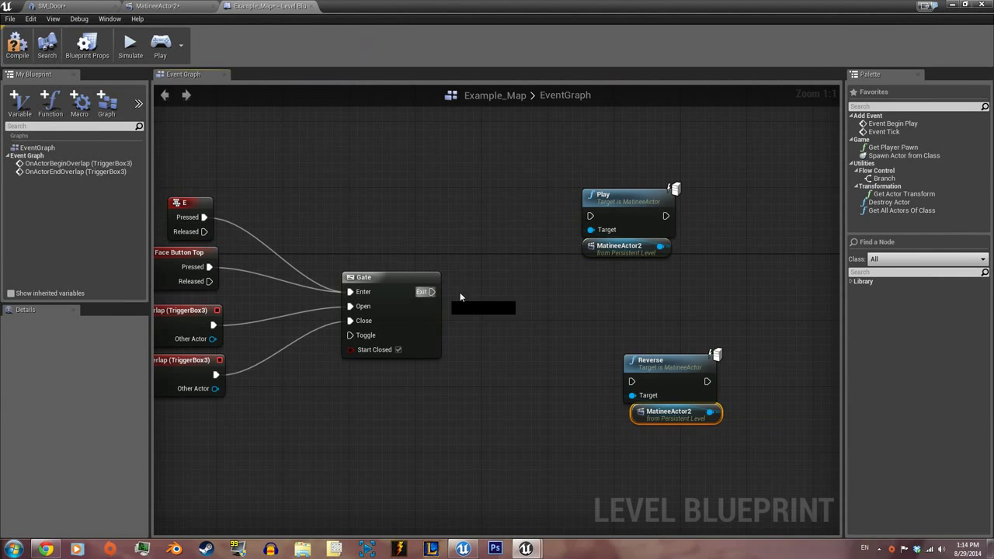
Step: Add a FlipFlop node connected to the Gate's Exit output
{"action": "left_click_drag", "start_coordinate": [432, 292], "coordinate": [478, 294]}
{"action": "type", "text": "flip"}
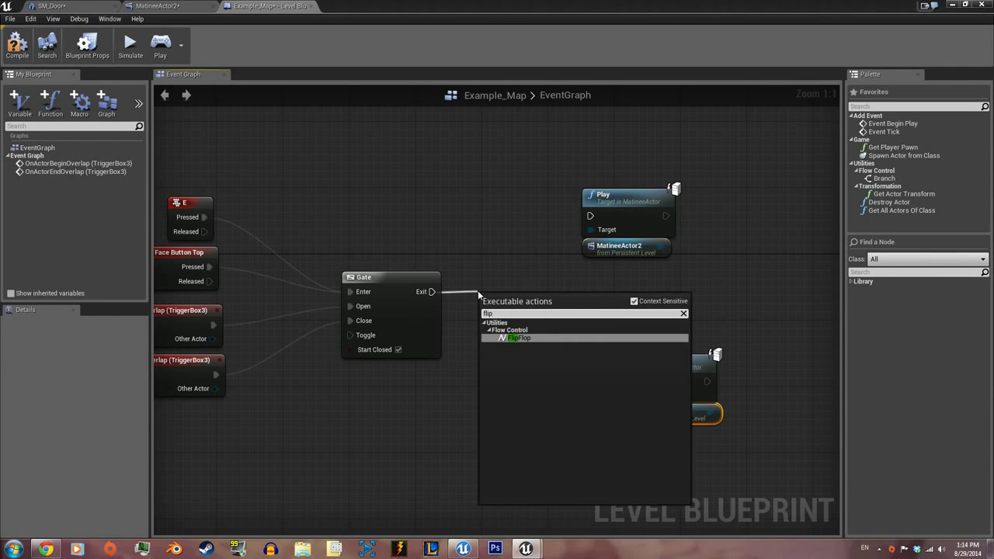
{"action": "key", "text": "Return"}
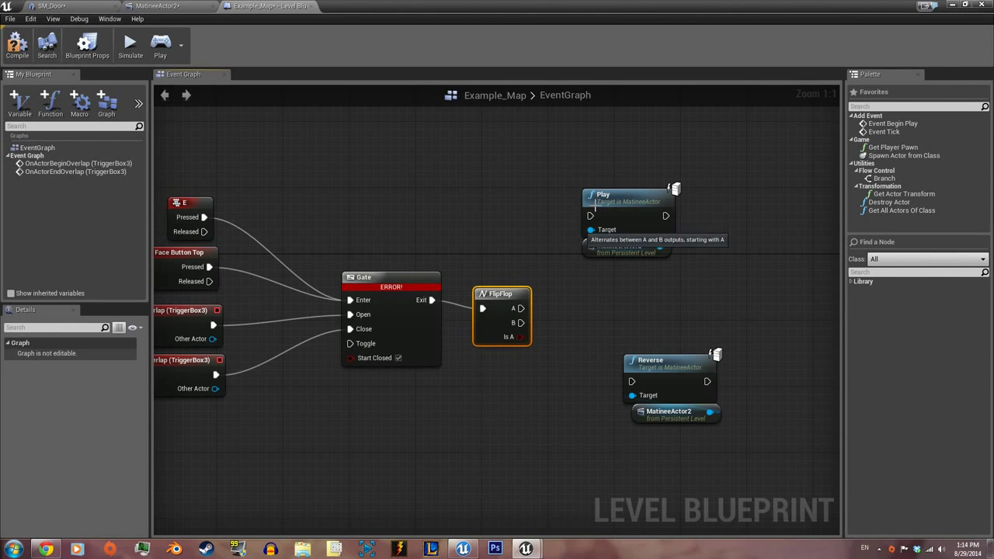
Step: Connect FlipFlop output A to Play and B to Reverse, and align both nodes and their references beside the FlipFlop
{"action": "left_click_drag", "start_coordinate": [615, 155], "coordinate": [630, 267]}
{"action": "left_click_drag", "start_coordinate": [634, 208], "coordinate": [647, 235]}
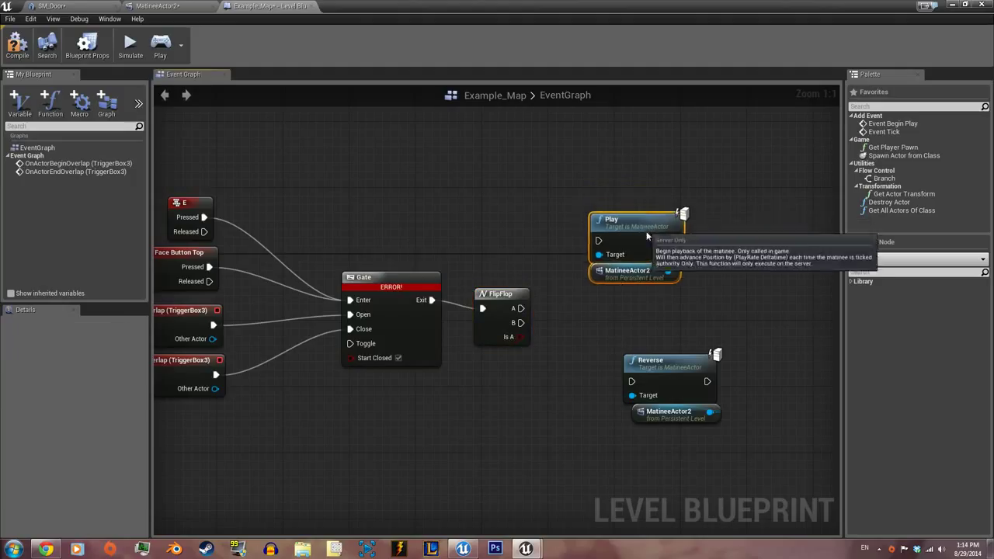
{"action": "left_click", "coordinate": [590, 301]}
{"action": "left_click_drag", "start_coordinate": [521, 309], "coordinate": [600, 241]}
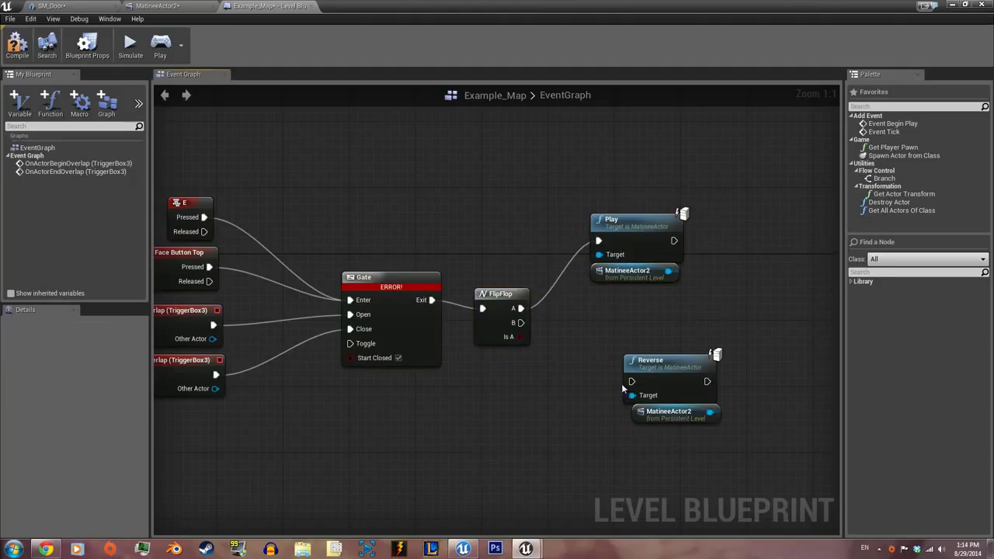
{"action": "left_click_drag", "start_coordinate": [520, 323], "coordinate": [630, 380]}
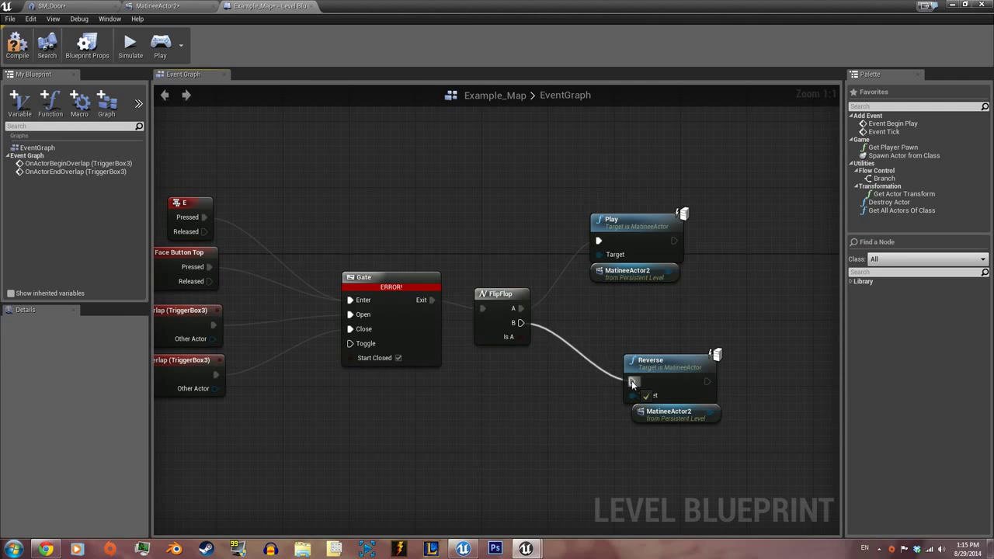
{"action": "left_click_drag", "start_coordinate": [606, 342], "coordinate": [689, 438]}
{"action": "left_click_drag", "start_coordinate": [677, 369], "coordinate": [633, 335]}
{"action": "left_click", "coordinate": [596, 437]}
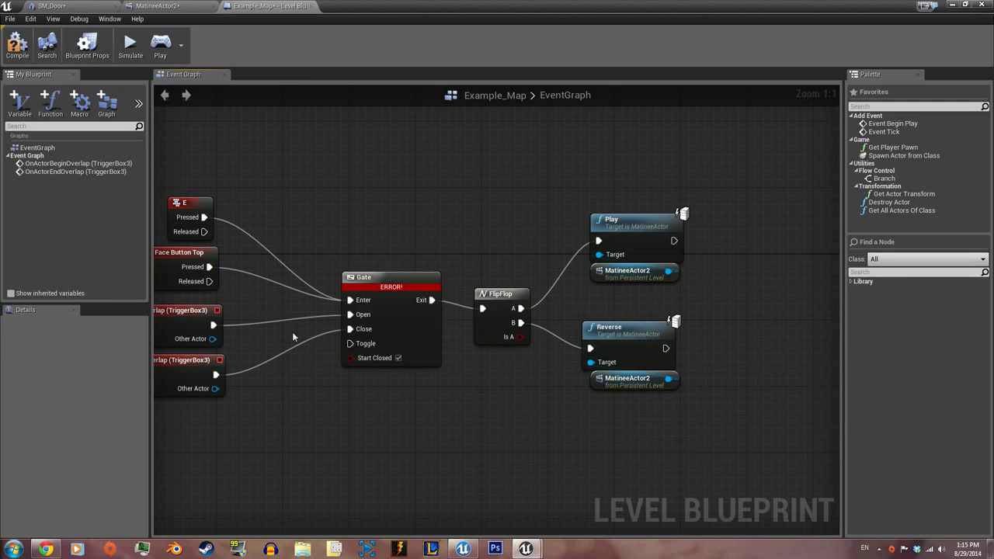
Step: Compile the Level Blueprint and bring the whole door node network into view
{"action": "right_click_drag", "start_coordinate": [293, 335], "coordinate": [369, 340]}
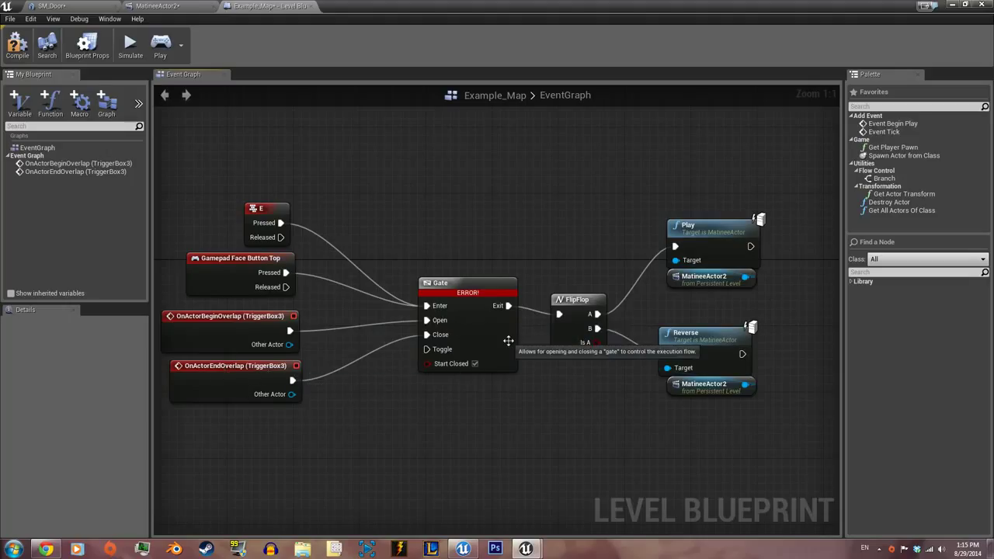
{"action": "left_click", "coordinate": [11, 50]}
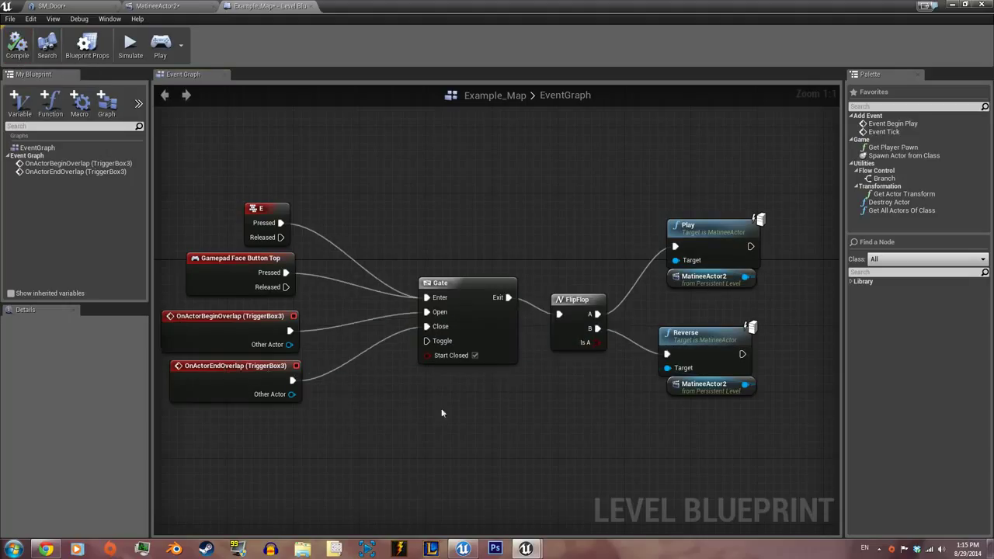
{"action": "right_click_drag", "start_coordinate": [442, 413], "coordinate": [465, 373]}
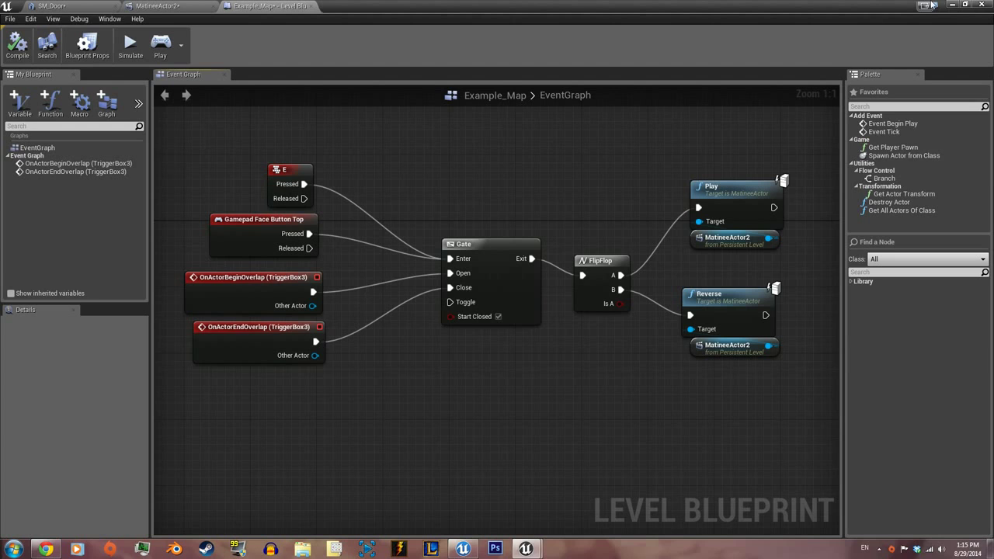
Step: Minimize the Level Blueprint window, play the level in the editor viewport and walk up to the door to test it
{"action": "left_click", "coordinate": [954, 5]}
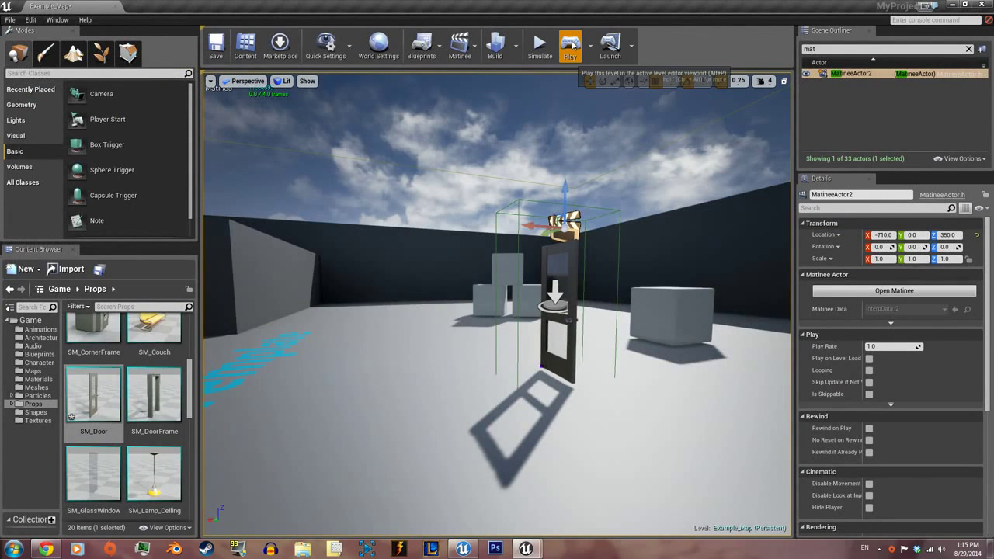
{"action": "left_click", "coordinate": [573, 45]}
{"action": "left_click", "coordinate": [519, 280]}
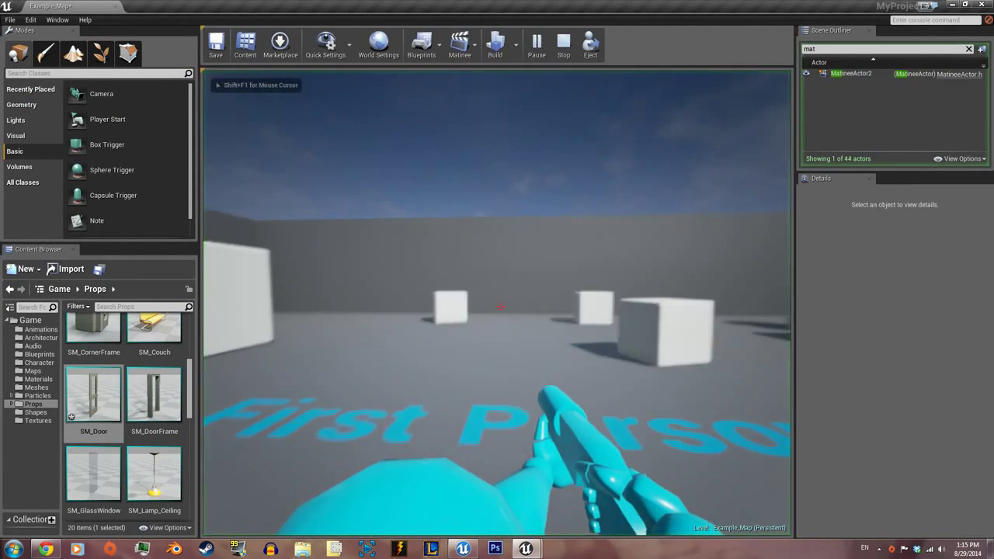
{"action": "key", "text": "w"}
{"action": "key", "text": "s"}
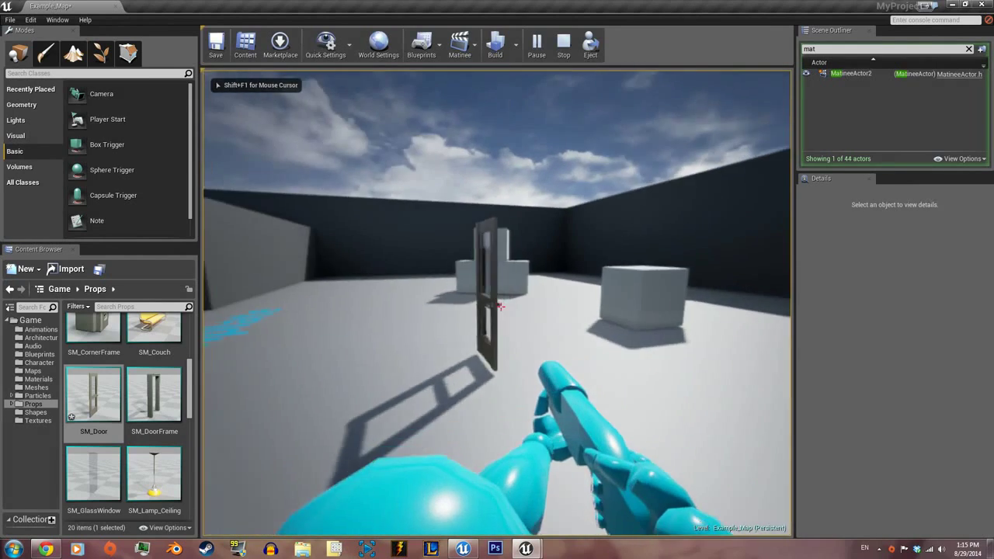
{"action": "key", "text": "d"}
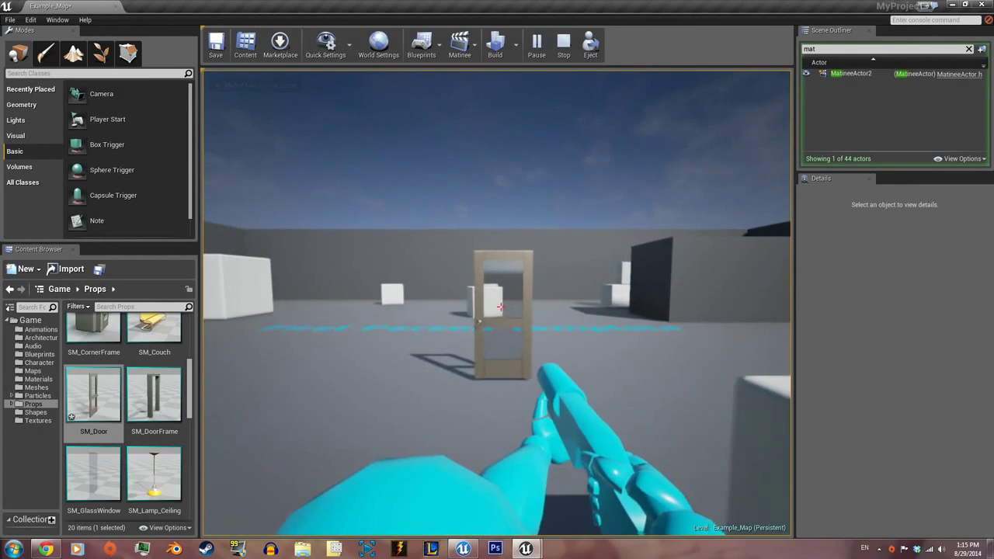
{"action": "key", "text": "w"}
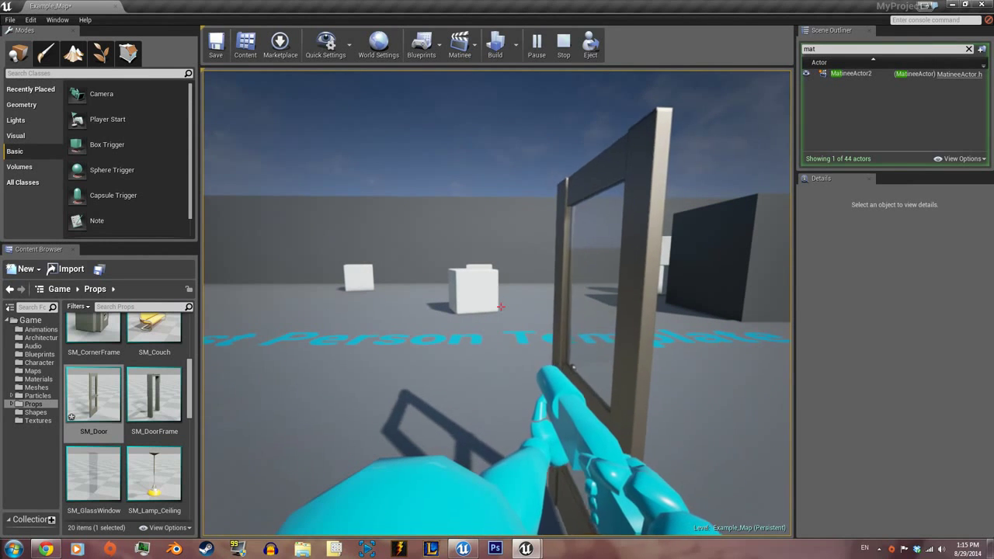
{"action": "key", "text": "w"}
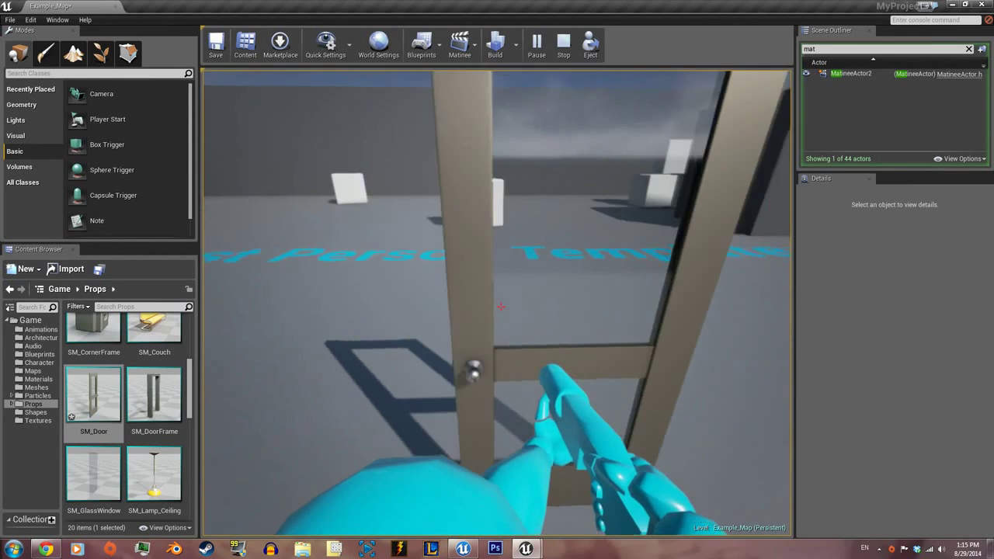
Step: Walk around the door and test its opening and closing from both sides, and end the play session
{"action": "key", "text": "a"}
{"action": "key", "text": "w"}
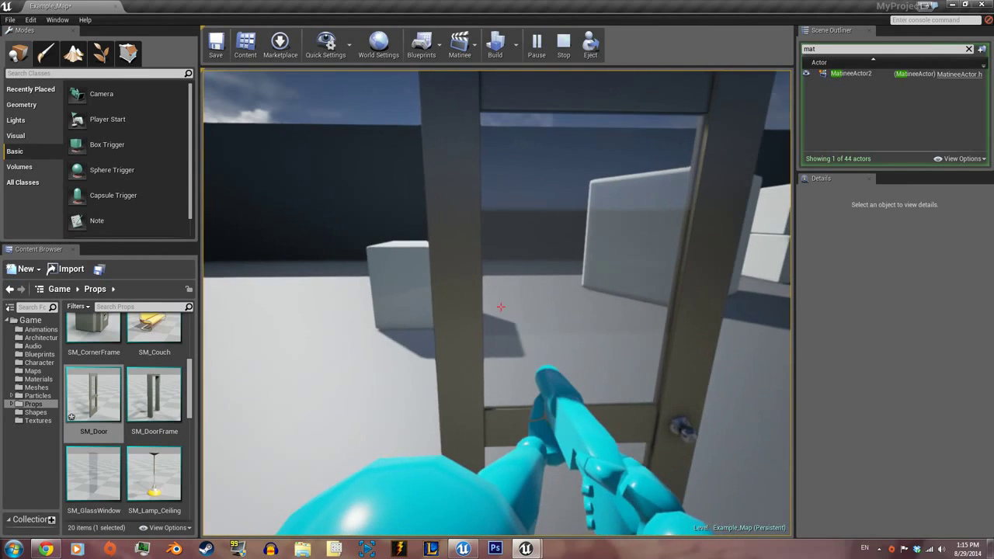
{"action": "key", "text": "w"}
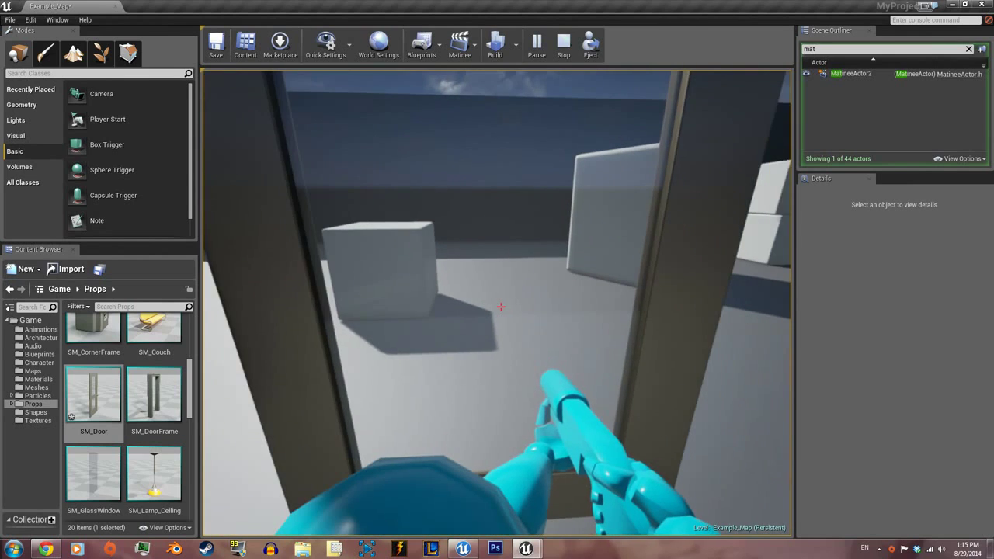
{"action": "key", "text": "w"}
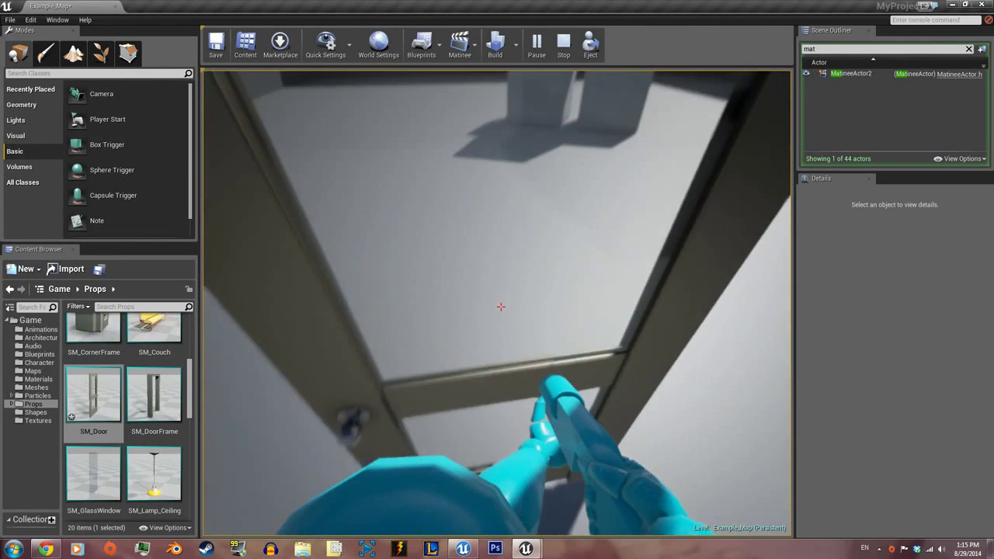
{"action": "key", "text": "s"}
{"action": "key", "text": "w"}
{"action": "key", "text": "s"}
{"action": "key", "text": "w"}
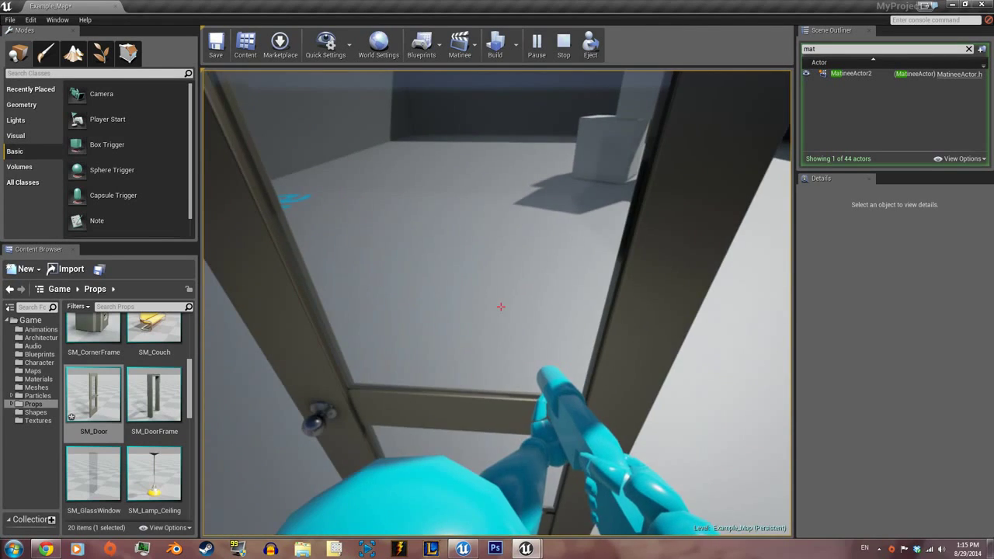
{"action": "key", "text": "w"}
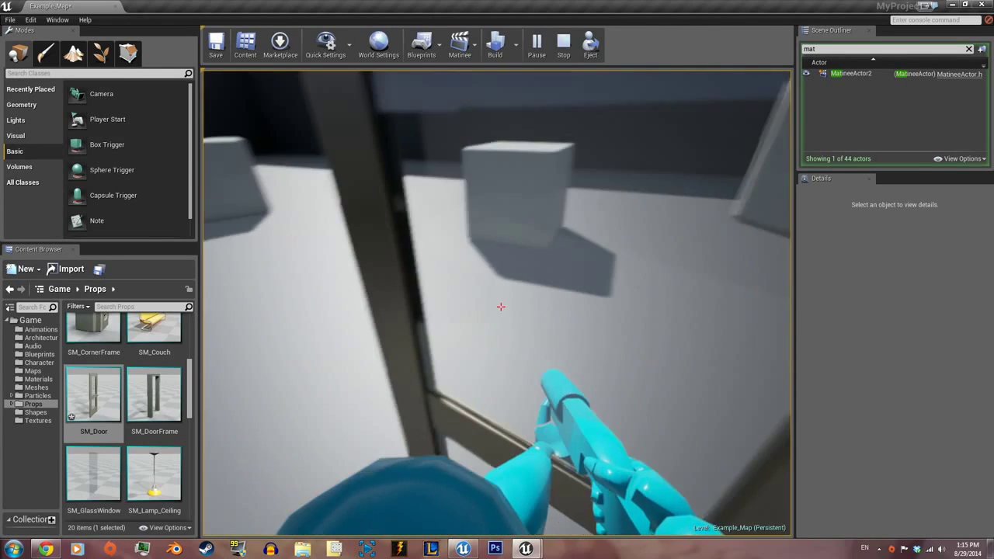
{"action": "key", "text": "s"}
{"action": "key", "text": "w"}
{"action": "key", "text": "s"}
{"action": "key", "text": "w"}
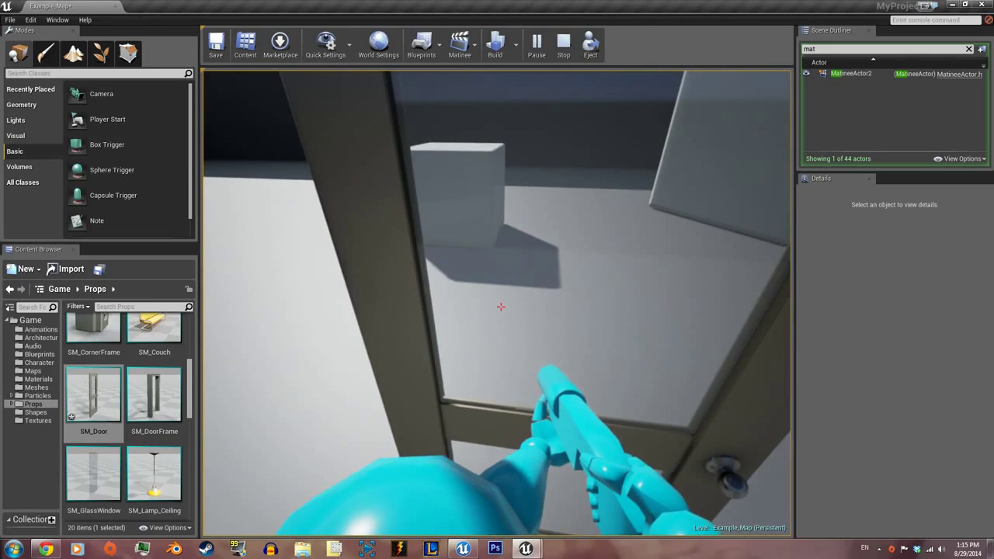
{"action": "key", "text": "w"}
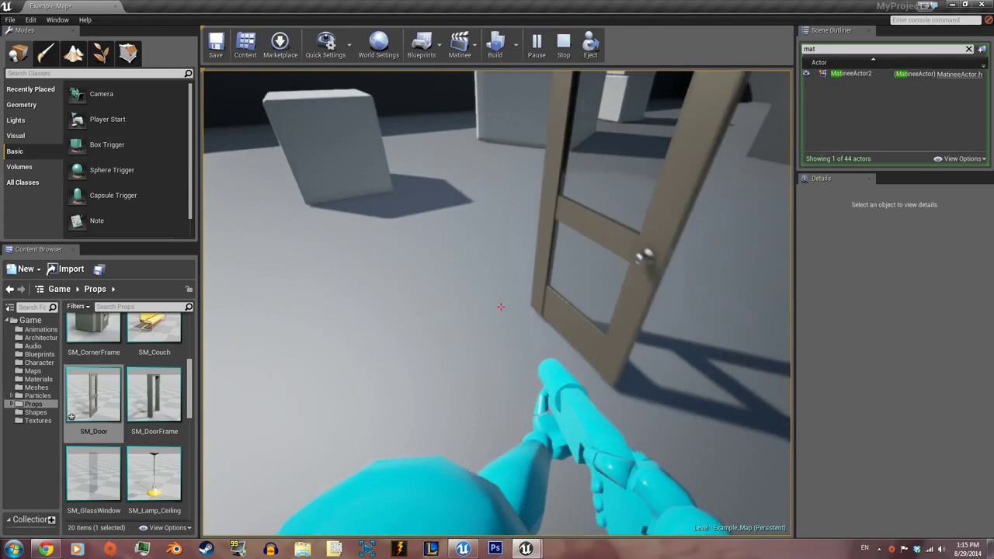
{"action": "key", "text": "d"}
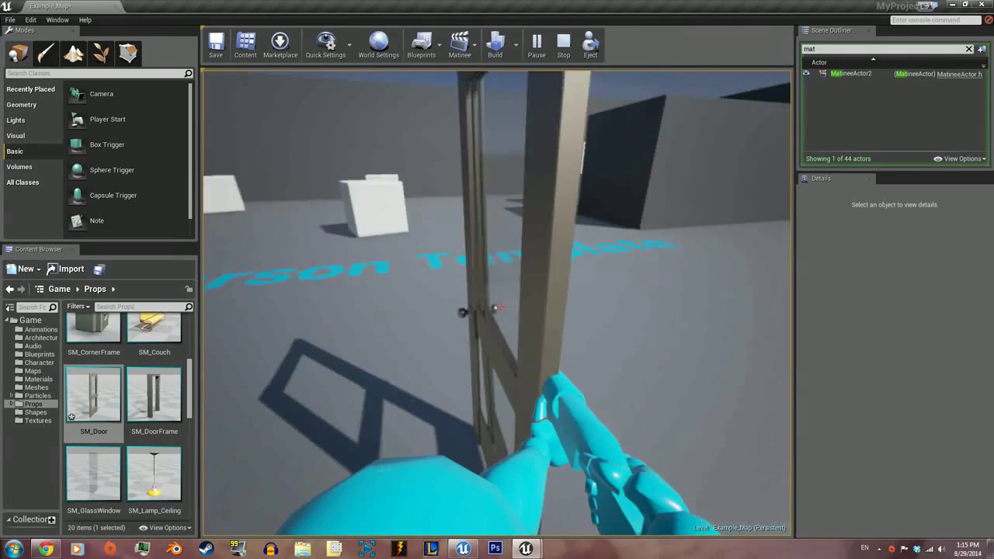
{"action": "key", "text": "w"}
{"action": "key", "text": "Escape"}
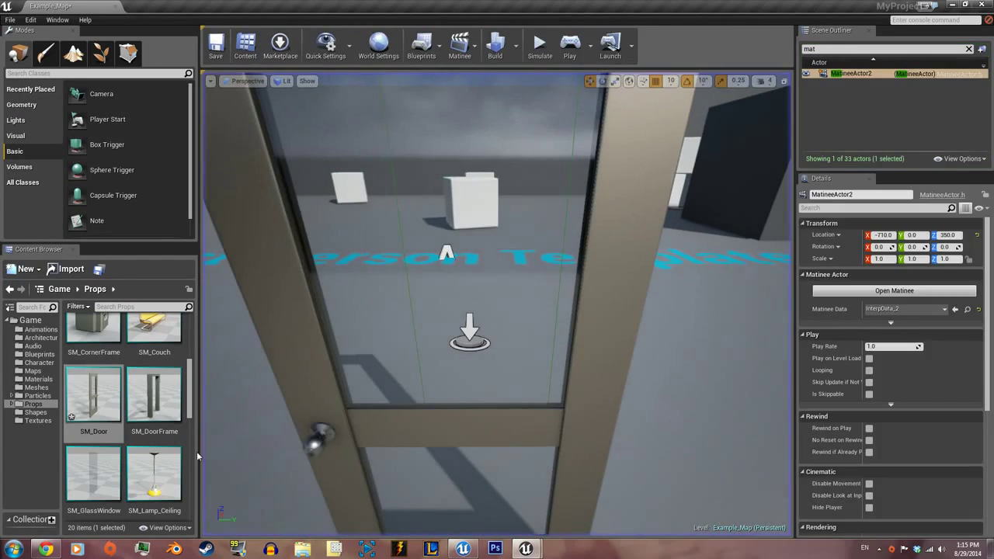
Step: Restore the blueprint window beside the level viewport and fit the Level Blueprint's door graph in it
{"action": "mouse_move", "coordinate": [526, 548]}
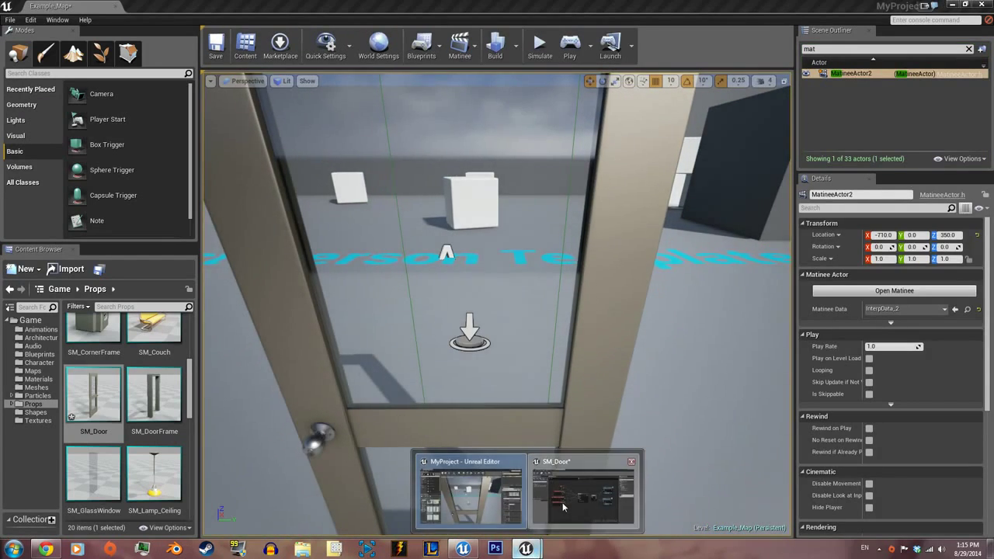
{"action": "left_click", "coordinate": [565, 508]}
{"action": "left_click_drag", "start_coordinate": [662, 5], "coordinate": [1, 190]}
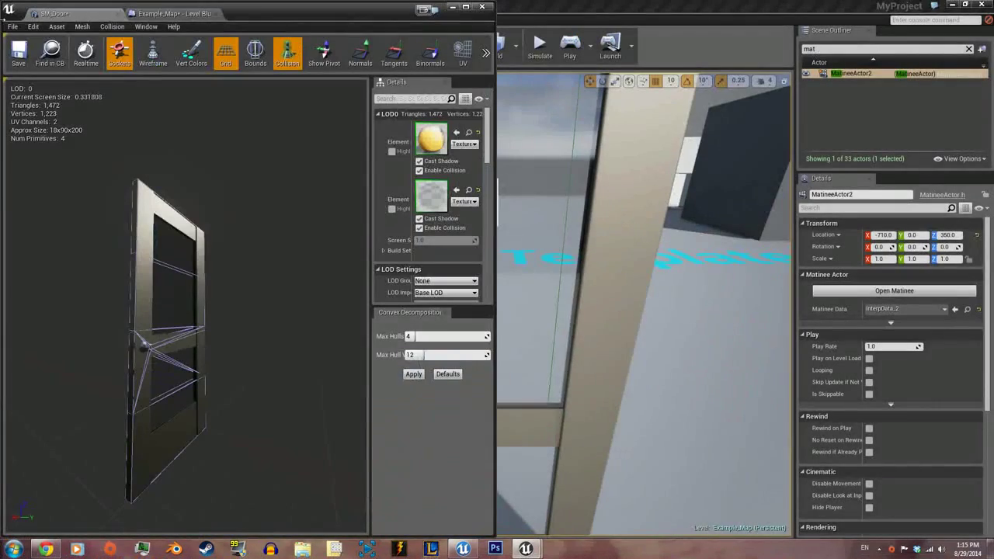
{"action": "left_click", "coordinate": [168, 15]}
{"action": "scroll", "coordinate": [226, 321], "scroll_direction": "down", "scroll_amount": 2}
{"action": "right_click_drag", "start_coordinate": [318, 330], "coordinate": [171, 326]}
{"action": "scroll", "coordinate": [171, 330], "scroll_direction": "down", "scroll_amount": 1}
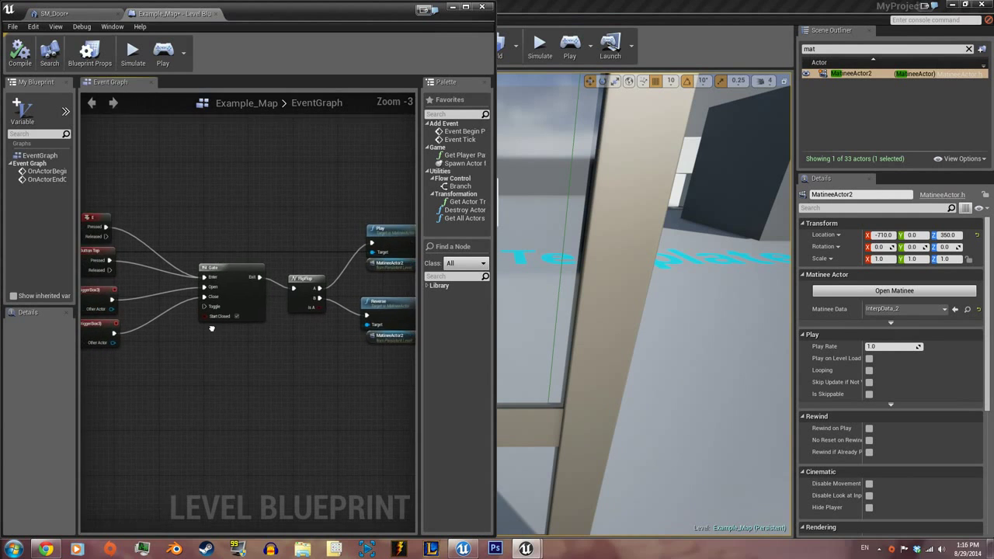
{"action": "scroll", "coordinate": [214, 327], "scroll_direction": "down", "scroll_amount": 1}
Step: Play the level beside the Level Blueprint and walk in and out of the door's trigger box, ending up at the door
{"action": "left_click", "coordinate": [570, 47]}
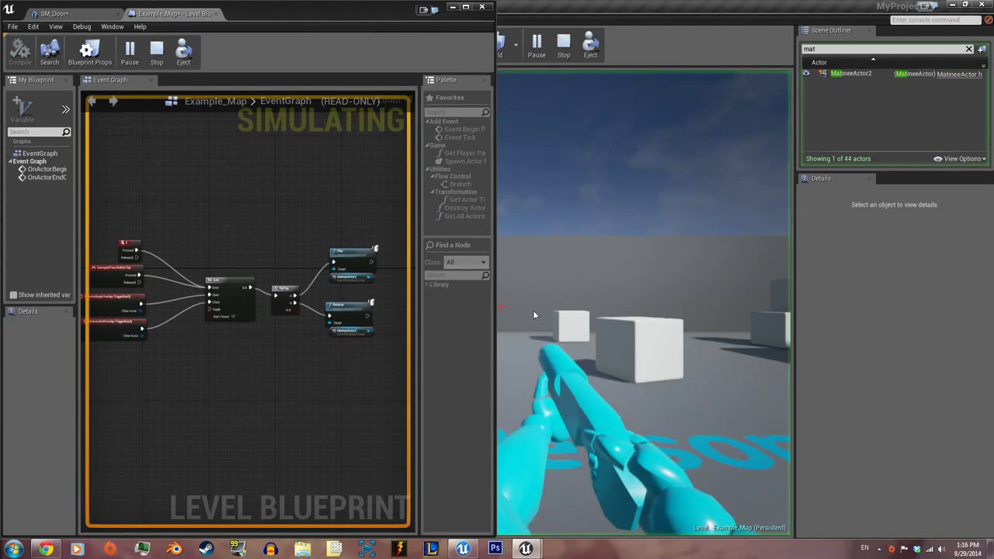
{"action": "key", "text": "w"}
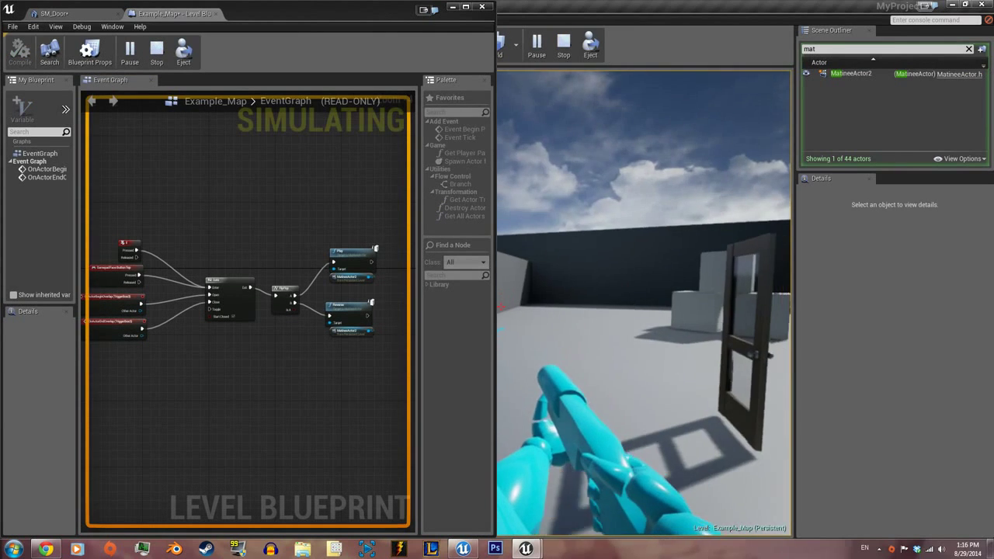
{"action": "key", "text": "s"}
{"action": "key", "text": "w"}
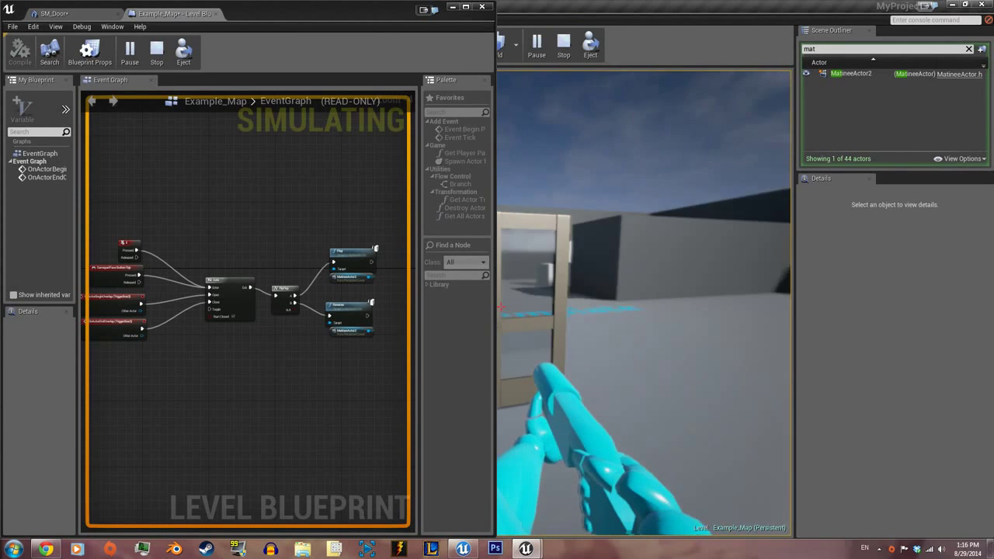
{"action": "key", "text": "s"}
{"action": "key", "text": "w"}
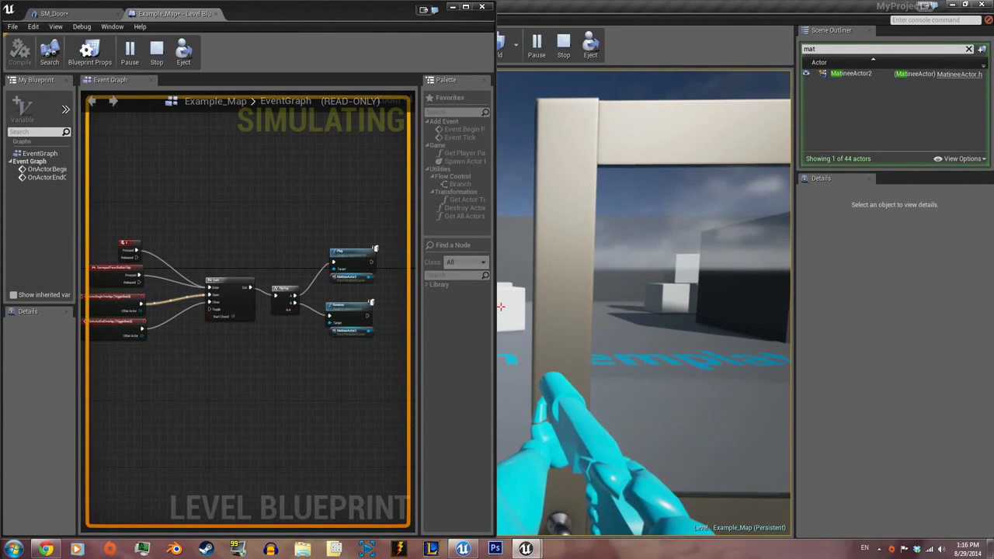
Step: Open and close the door repeatedly with E, watch the execution flow through the Gate and FlipFlop nodes, and end the play session
{"action": "key", "text": "e"}
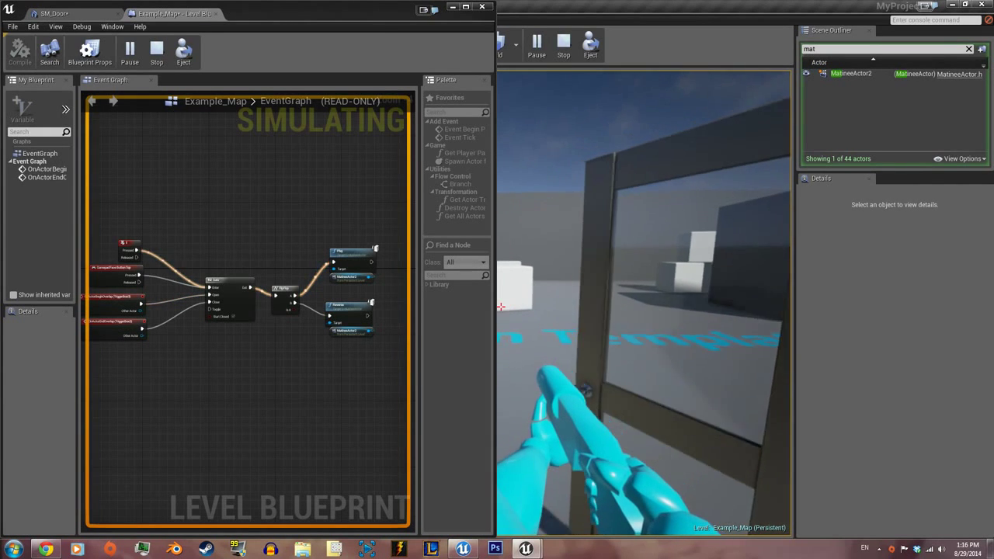
{"action": "key", "text": "e"}
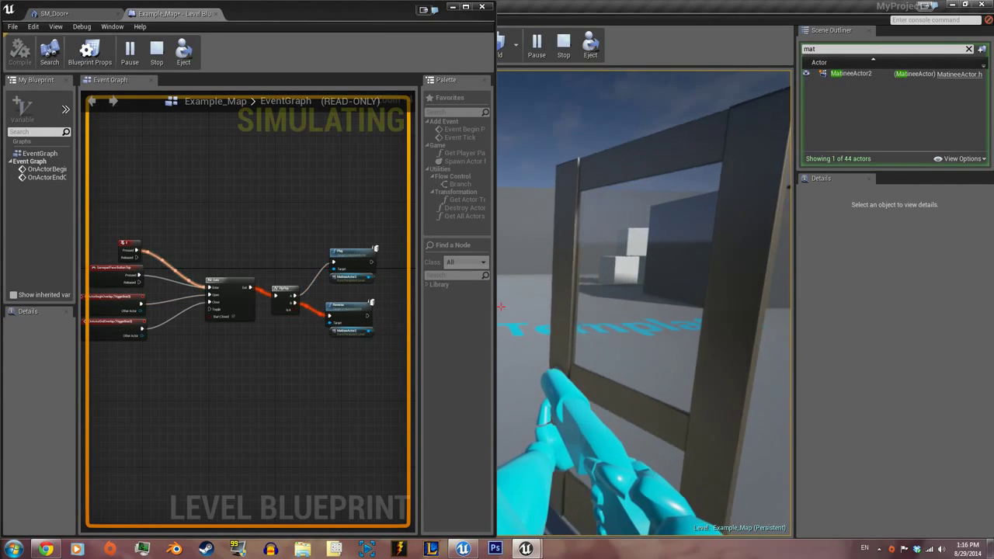
{"action": "key", "text": "e"}
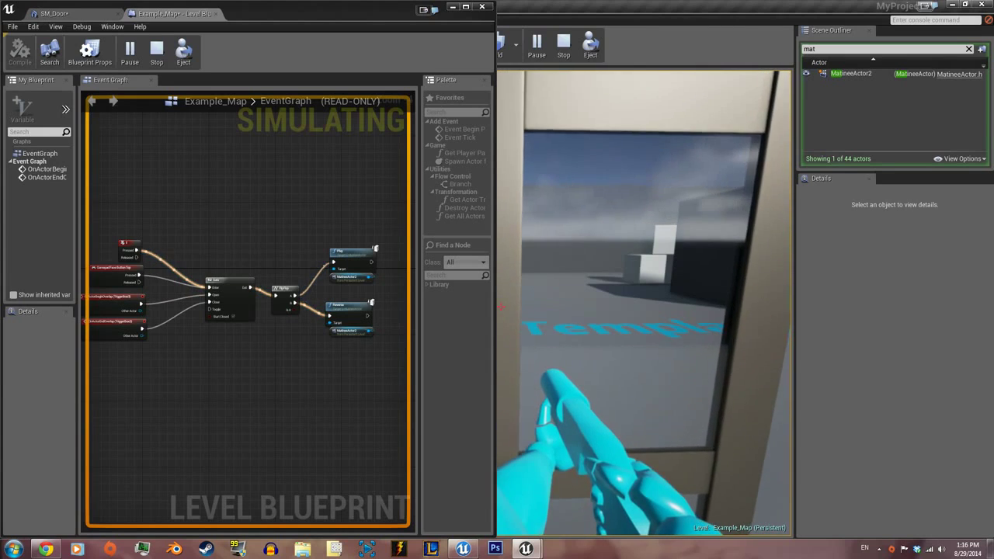
{"action": "key", "text": "Escape"}
Step: Maximize the Level Blueprint window and show the whole door node network at 1:1 zoom
{"action": "left_click_drag", "start_coordinate": [304, 21], "coordinate": [518, 1]}
{"action": "scroll", "coordinate": [501, 272], "scroll_direction": "up", "scroll_amount": 4}
{"action": "right_click_drag", "start_coordinate": [369, 275], "coordinate": [569, 287]}
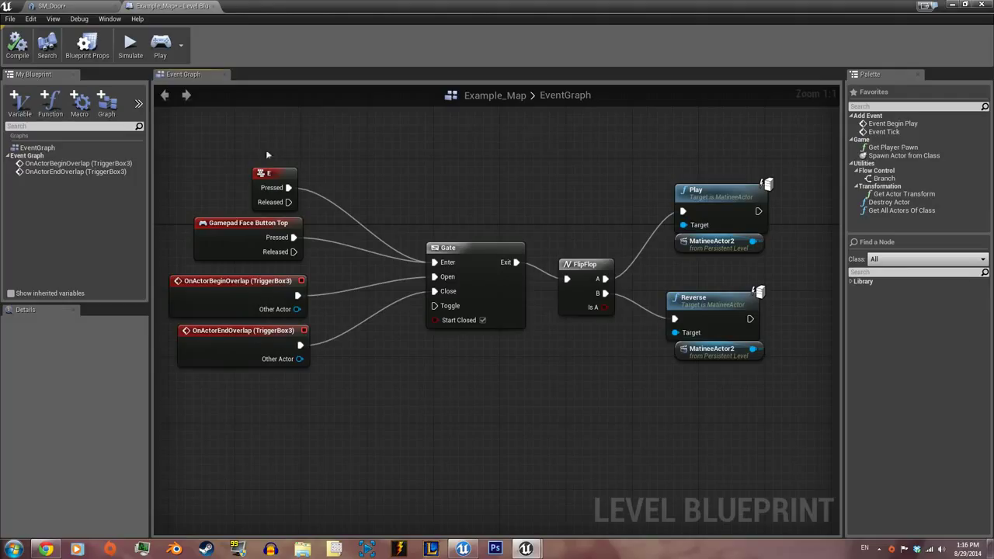
{"action": "left_click_drag", "start_coordinate": [202, 163], "coordinate": [741, 424]}
{"action": "left_click", "coordinate": [734, 427]}
{"action": "scroll", "coordinate": [511, 352], "scroll_direction": "up", "scroll_amount": 1}
{"action": "scroll", "coordinate": [510, 358], "scroll_direction": "up", "scroll_amount": 1}
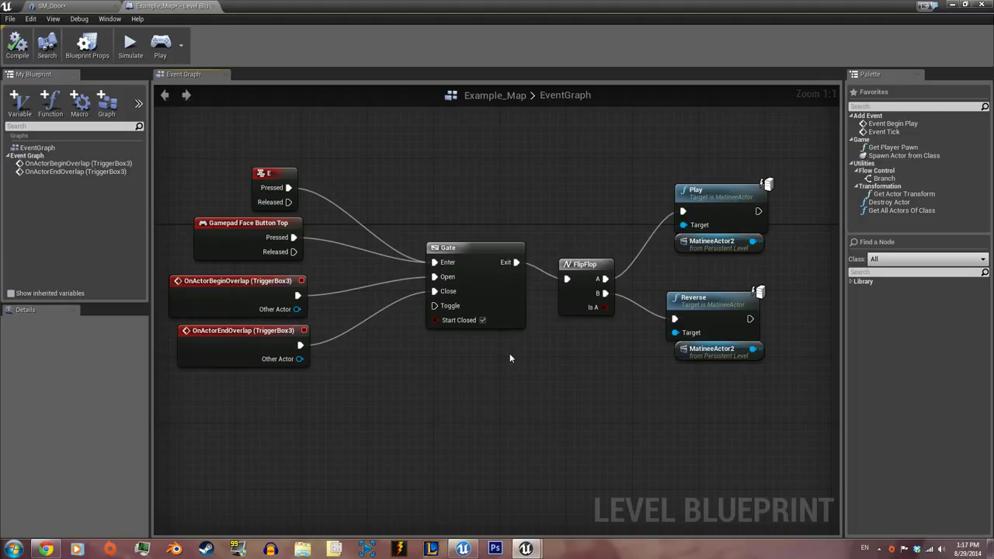